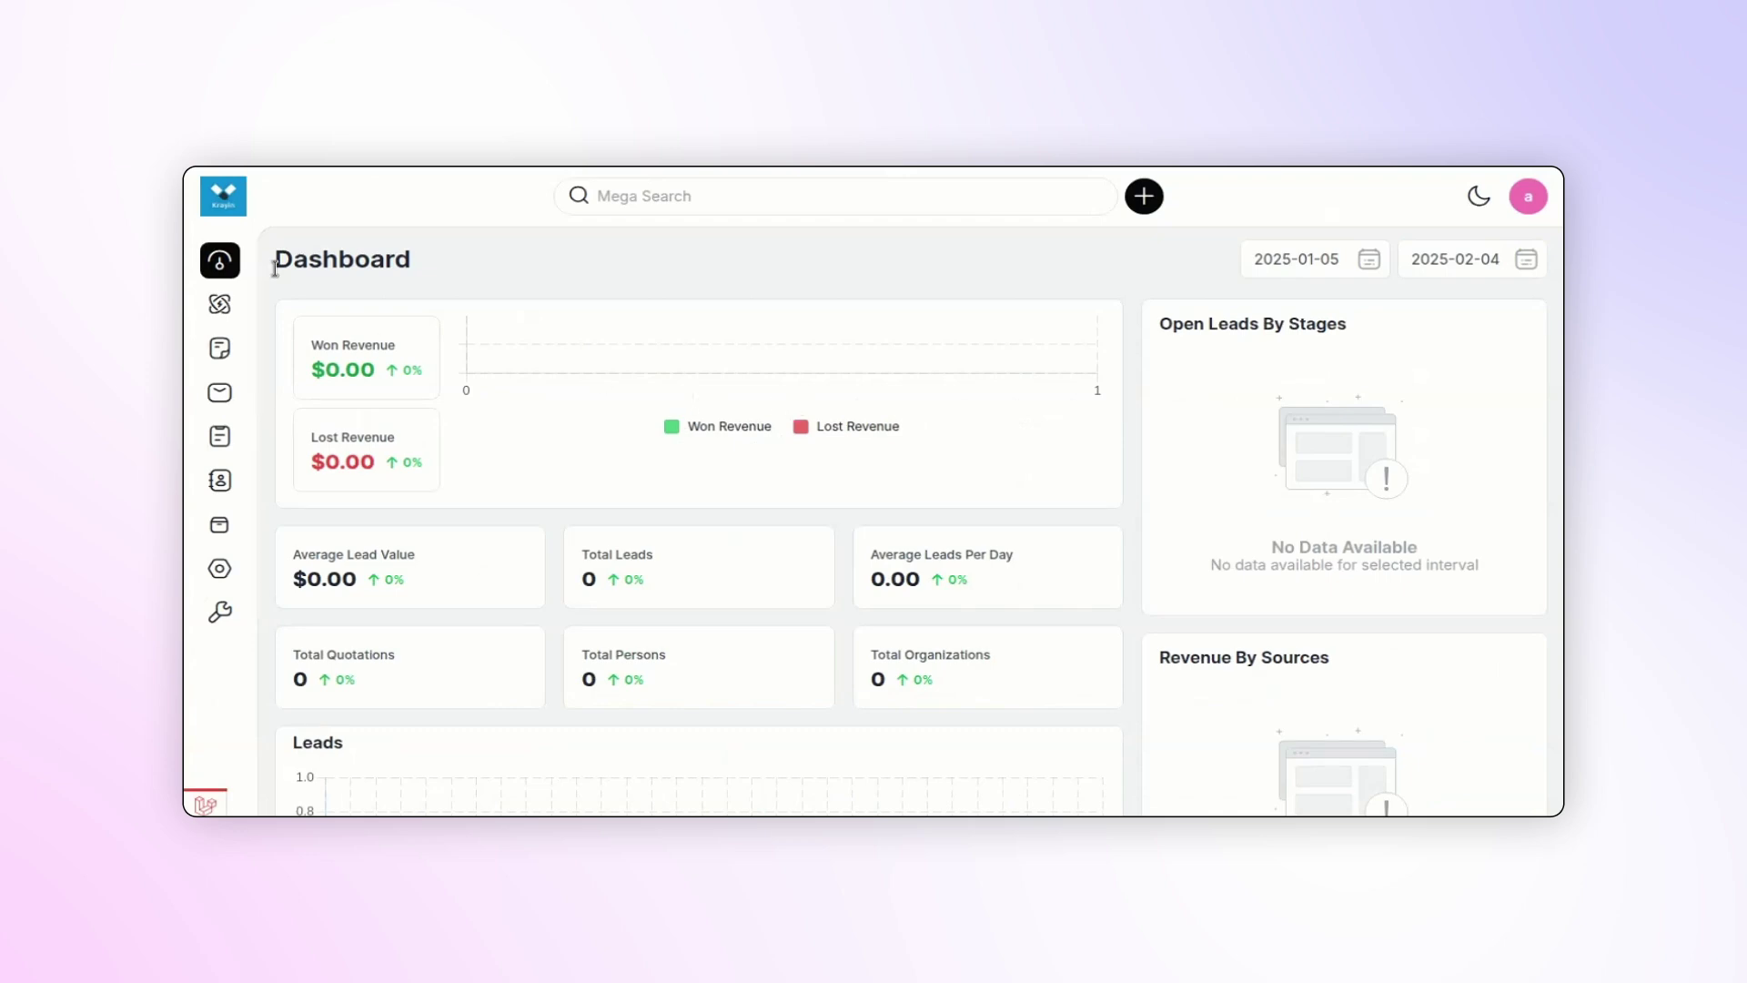
# Step: Go to the dashboard and then the Leads pipeline board
pyautogui.click(291, 299)
pyautogui.moveTo(223, 353)
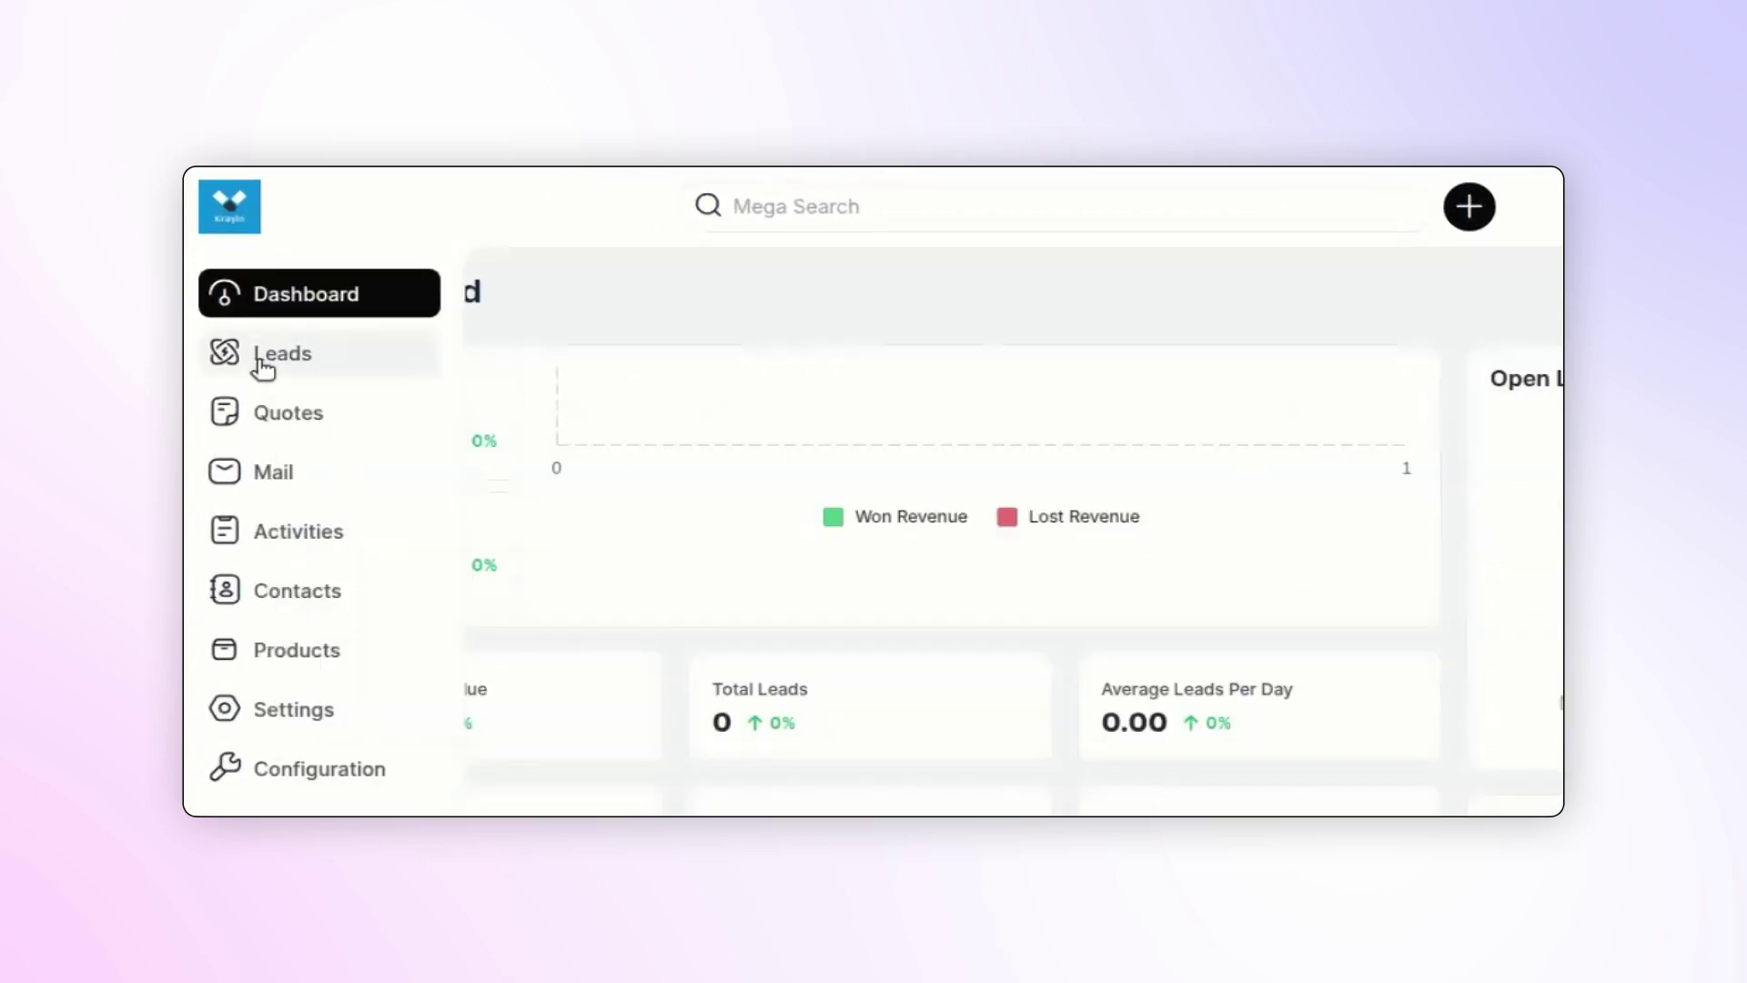
pyautogui.click(262, 353)
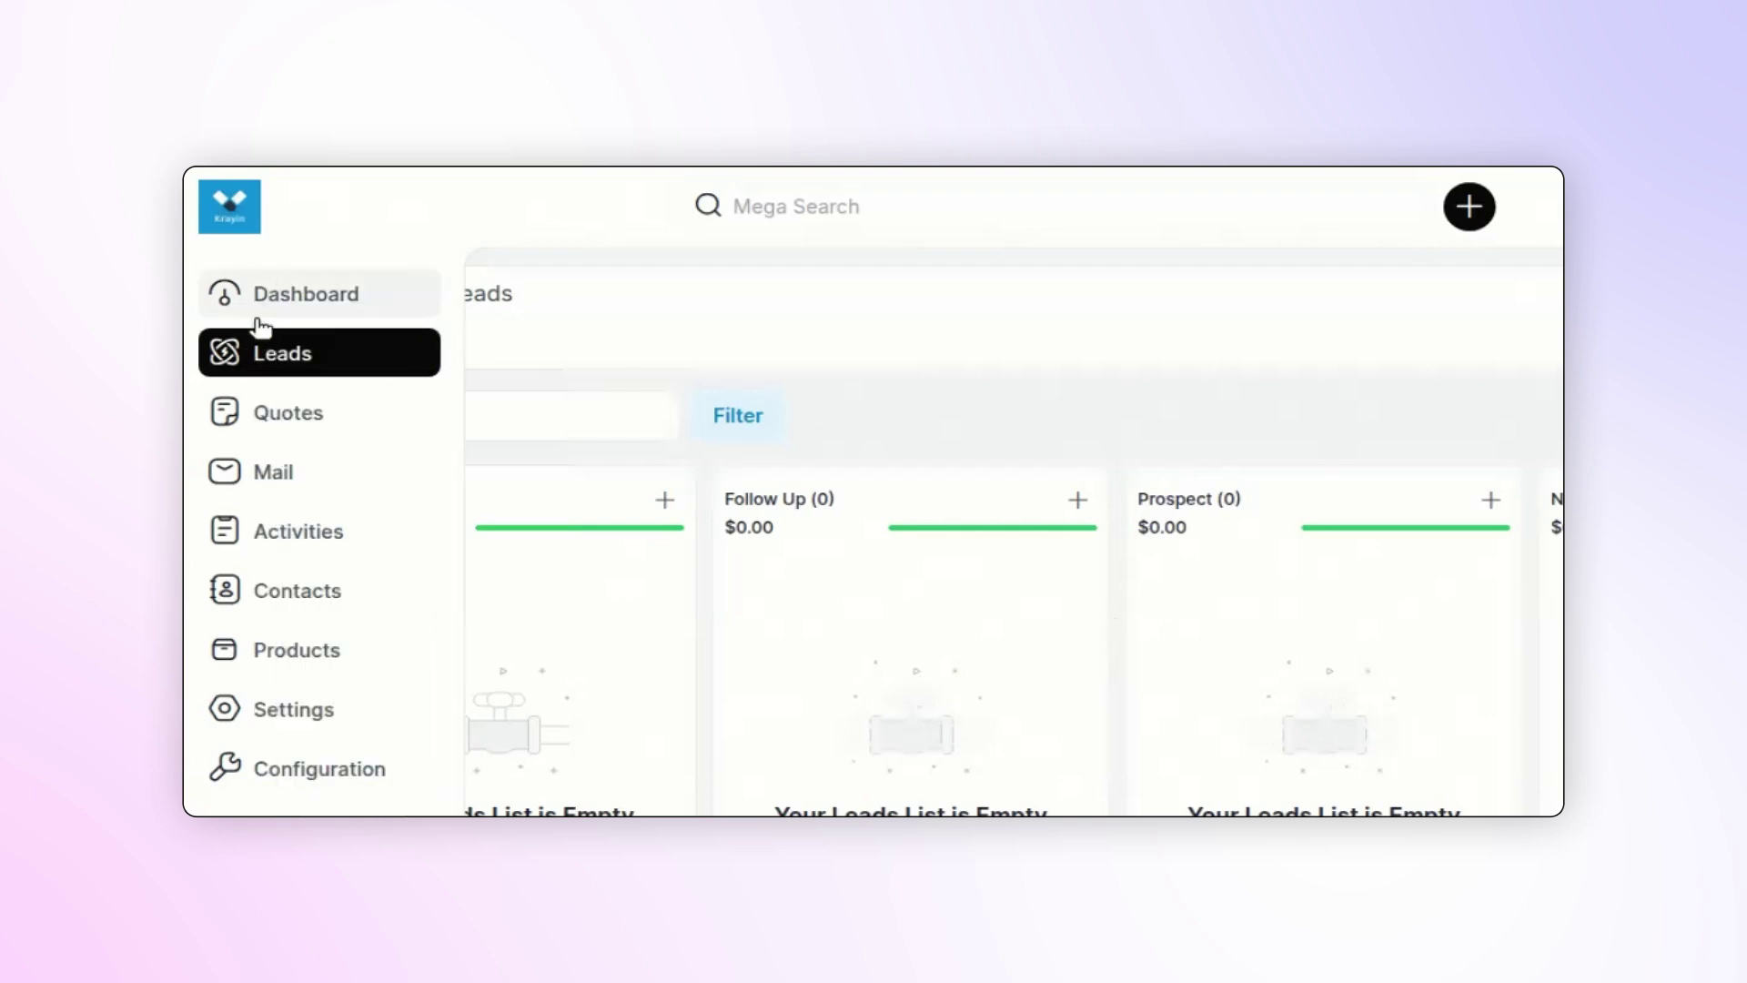
# Step: In Configuration > General, set logos.png as the Admin Logo and save
pyautogui.click(280, 772)
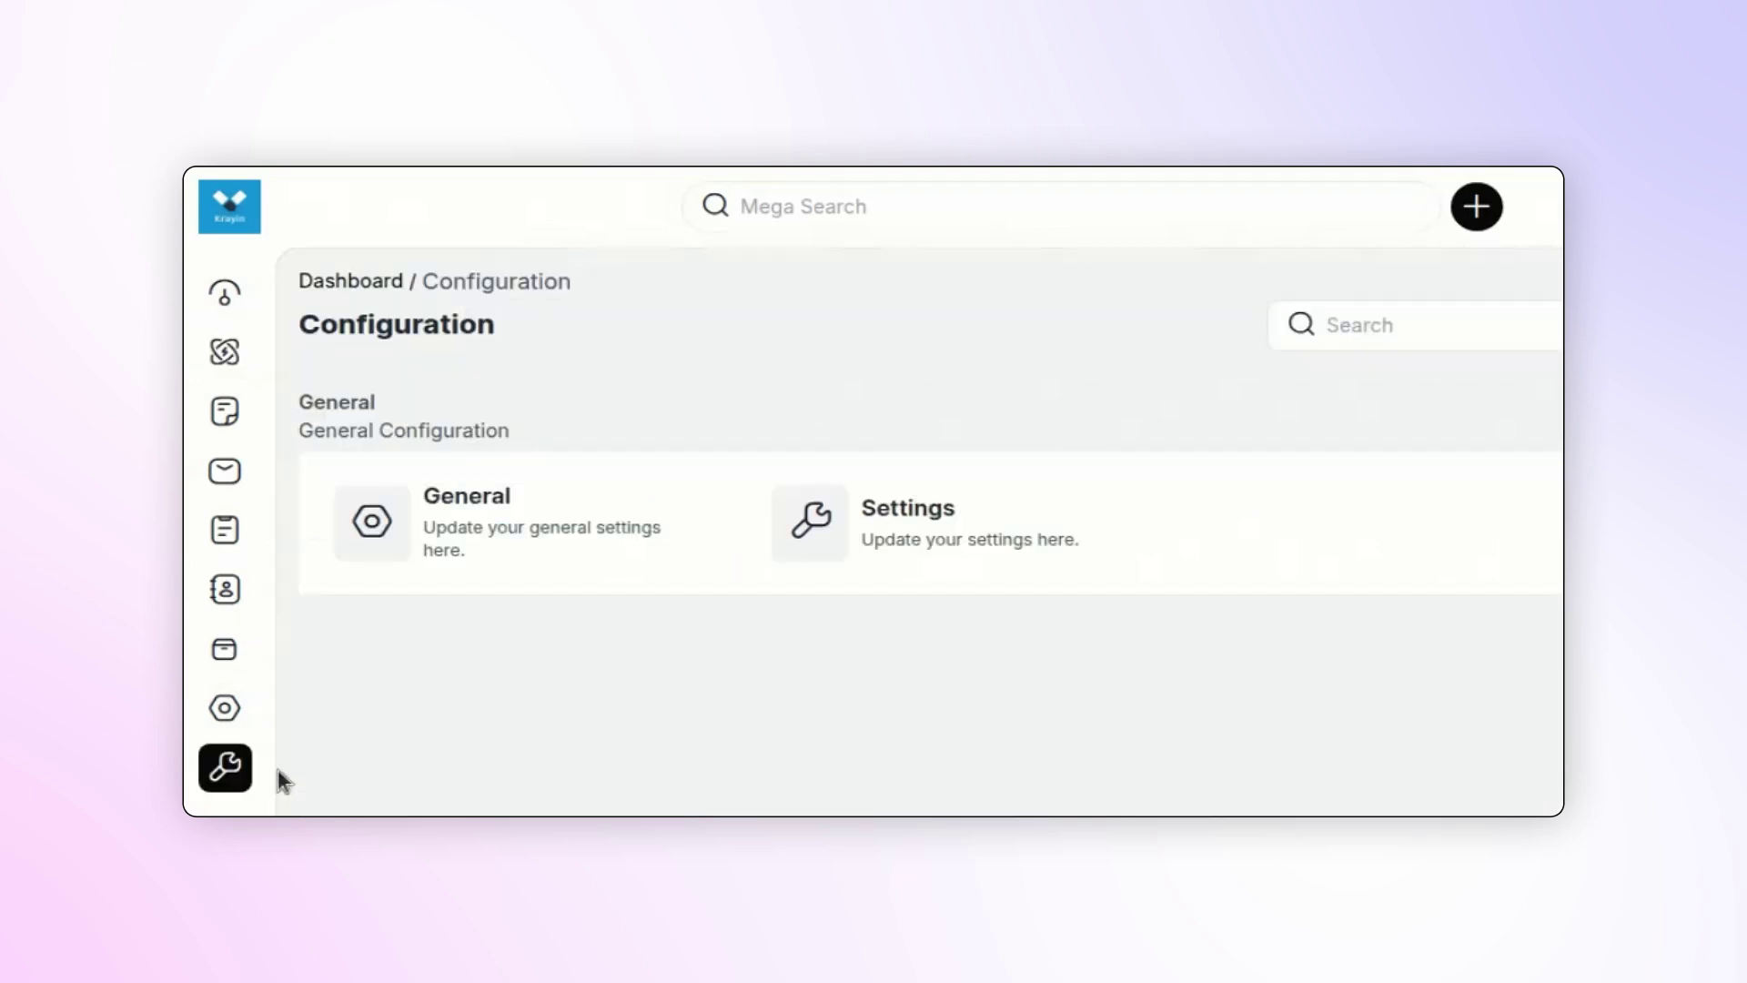
pyautogui.click(507, 523)
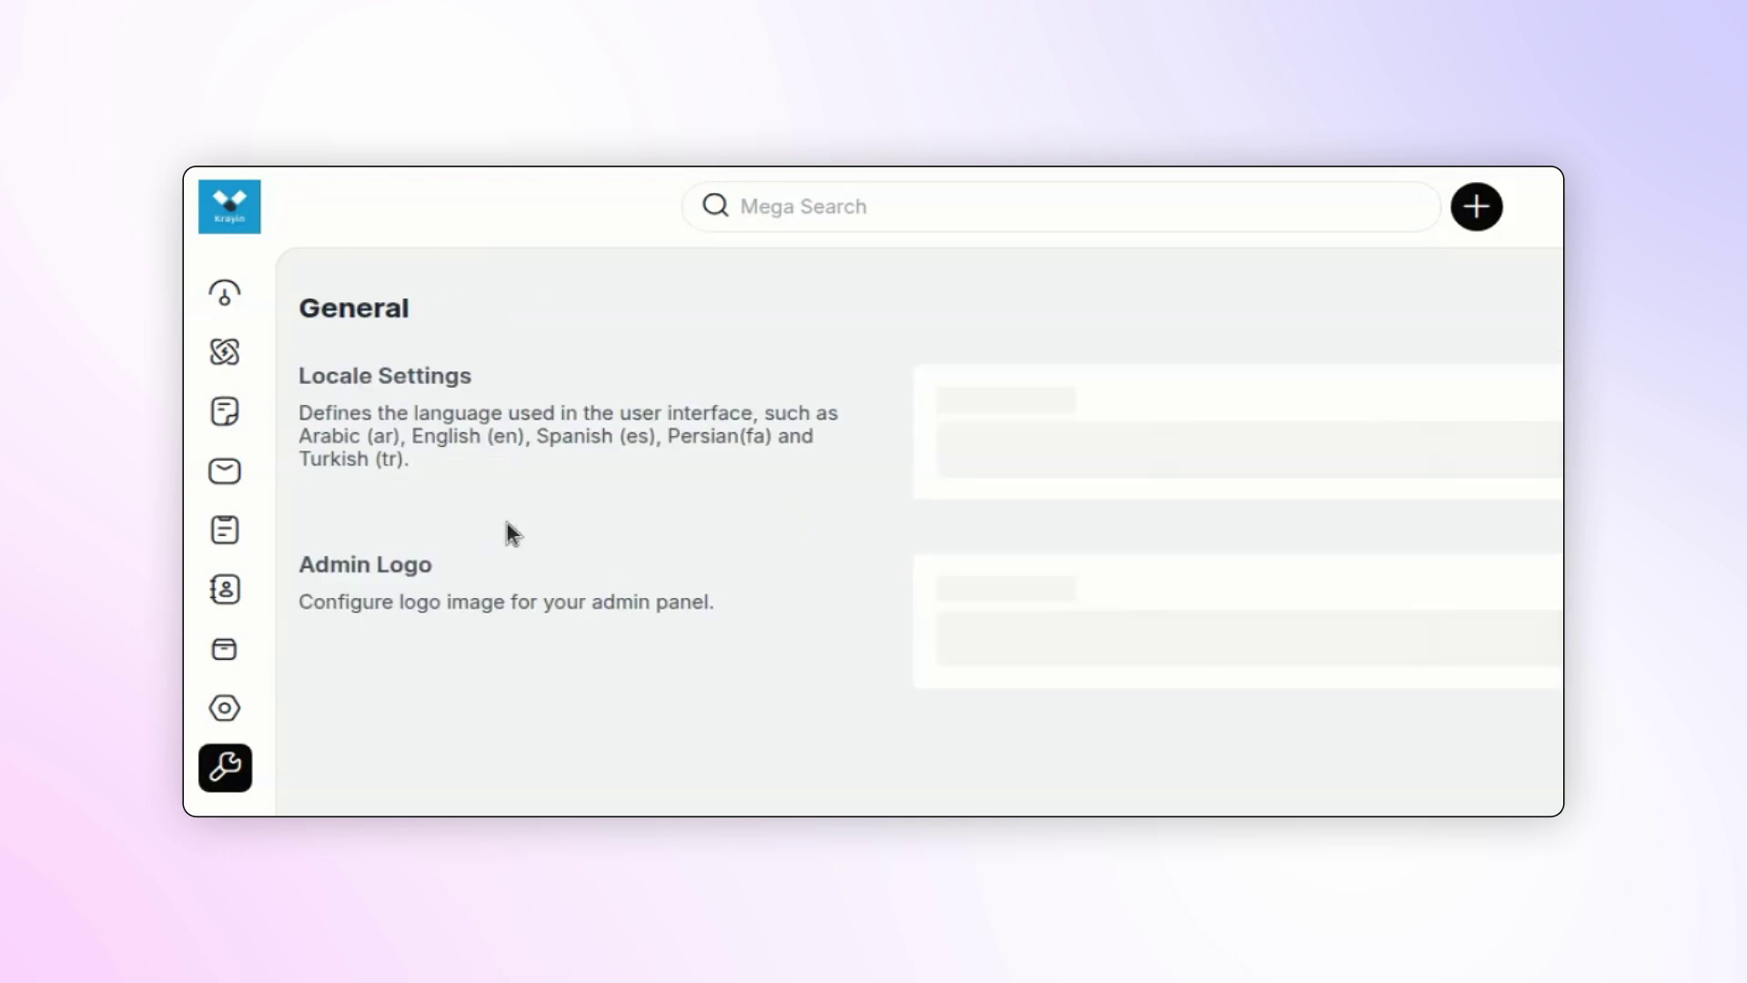
pyautogui.tripleClick(373, 570)
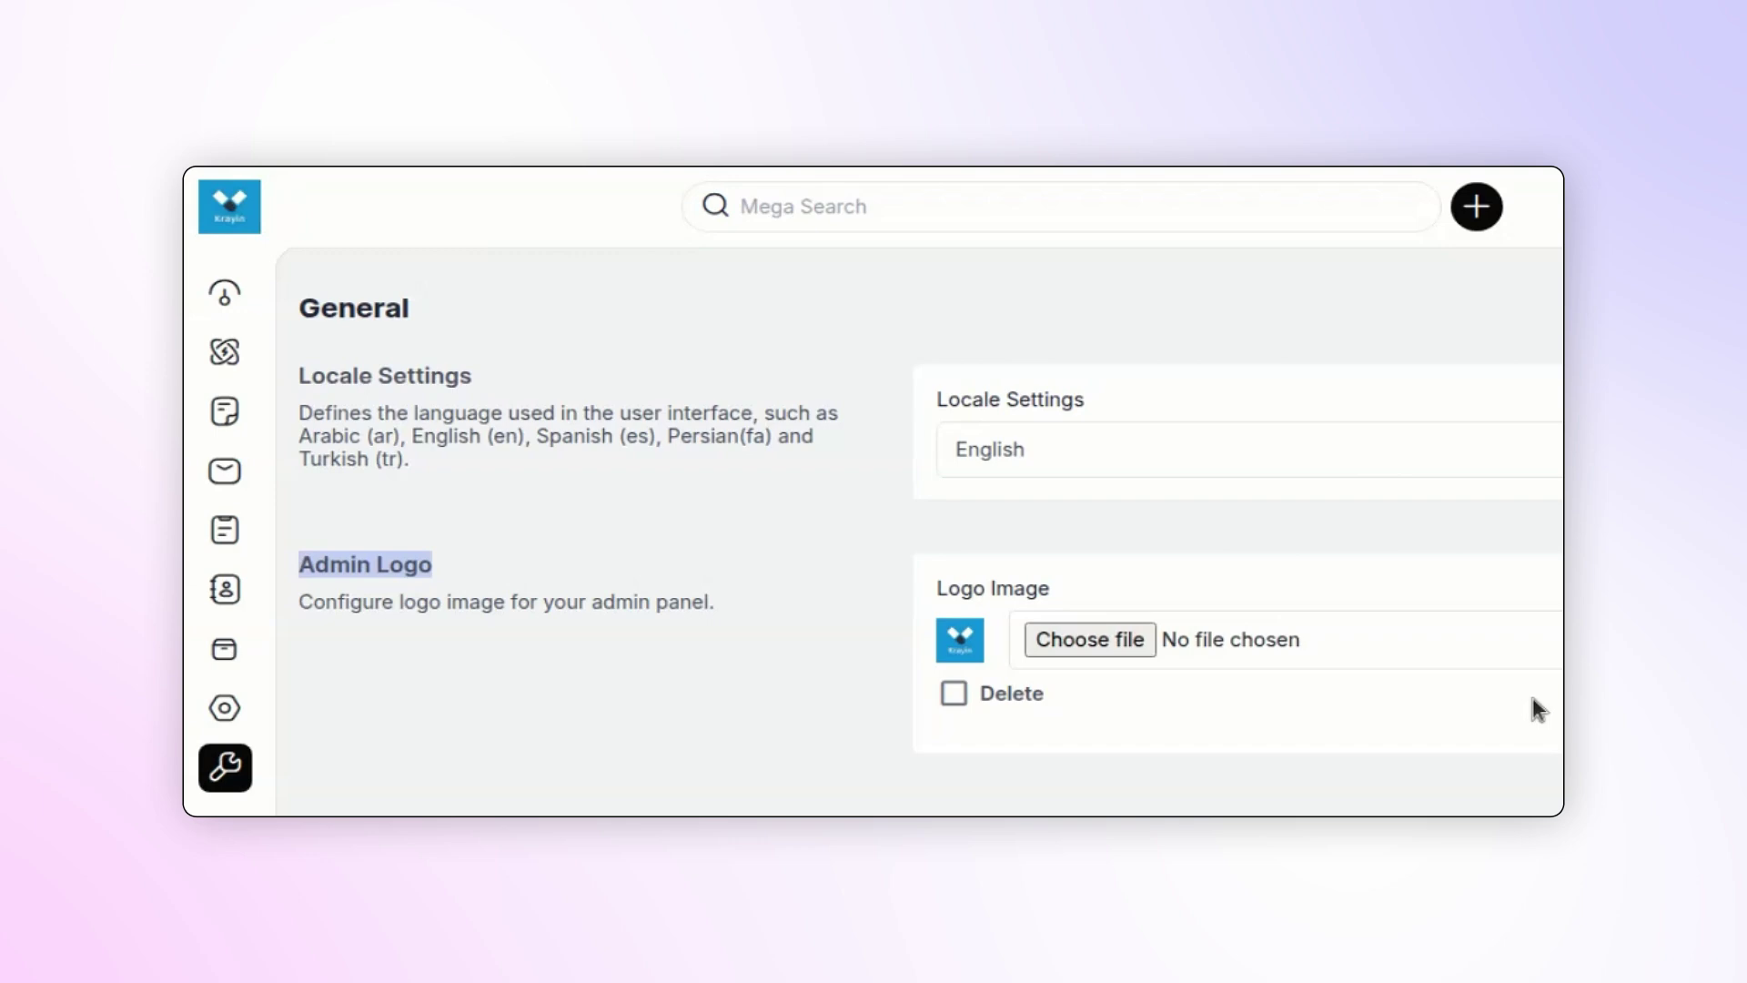
pyautogui.click(1090, 640)
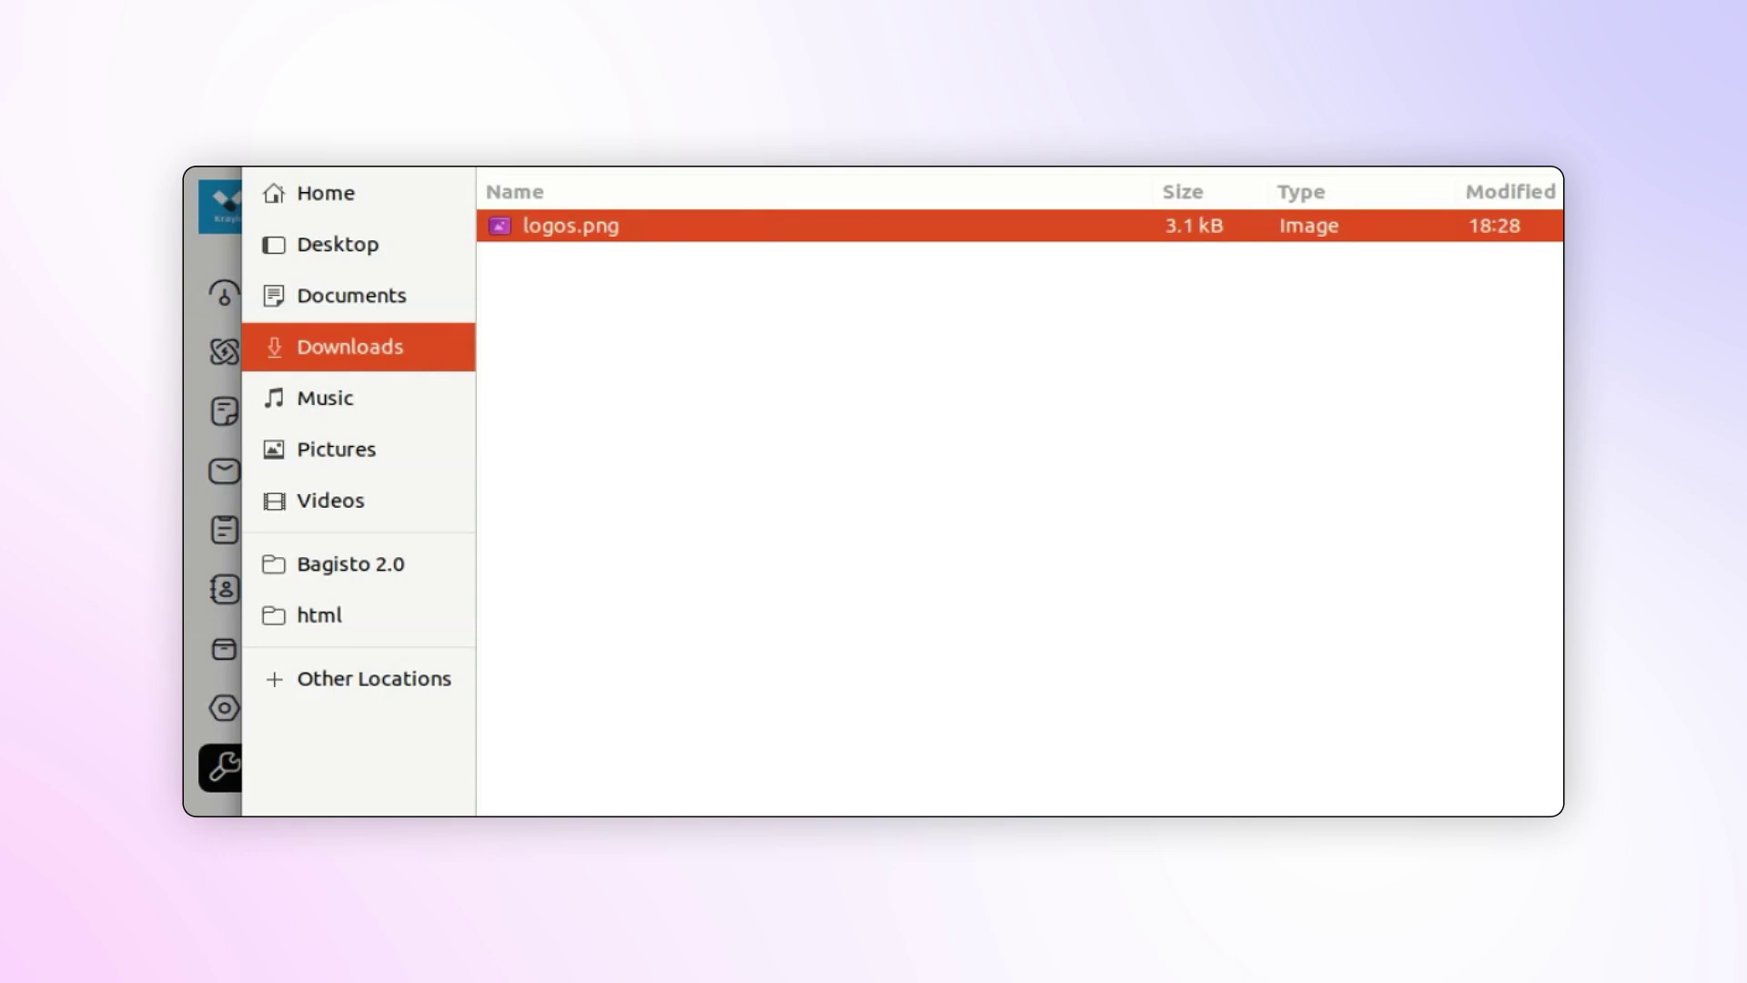
pyautogui.press('Return')
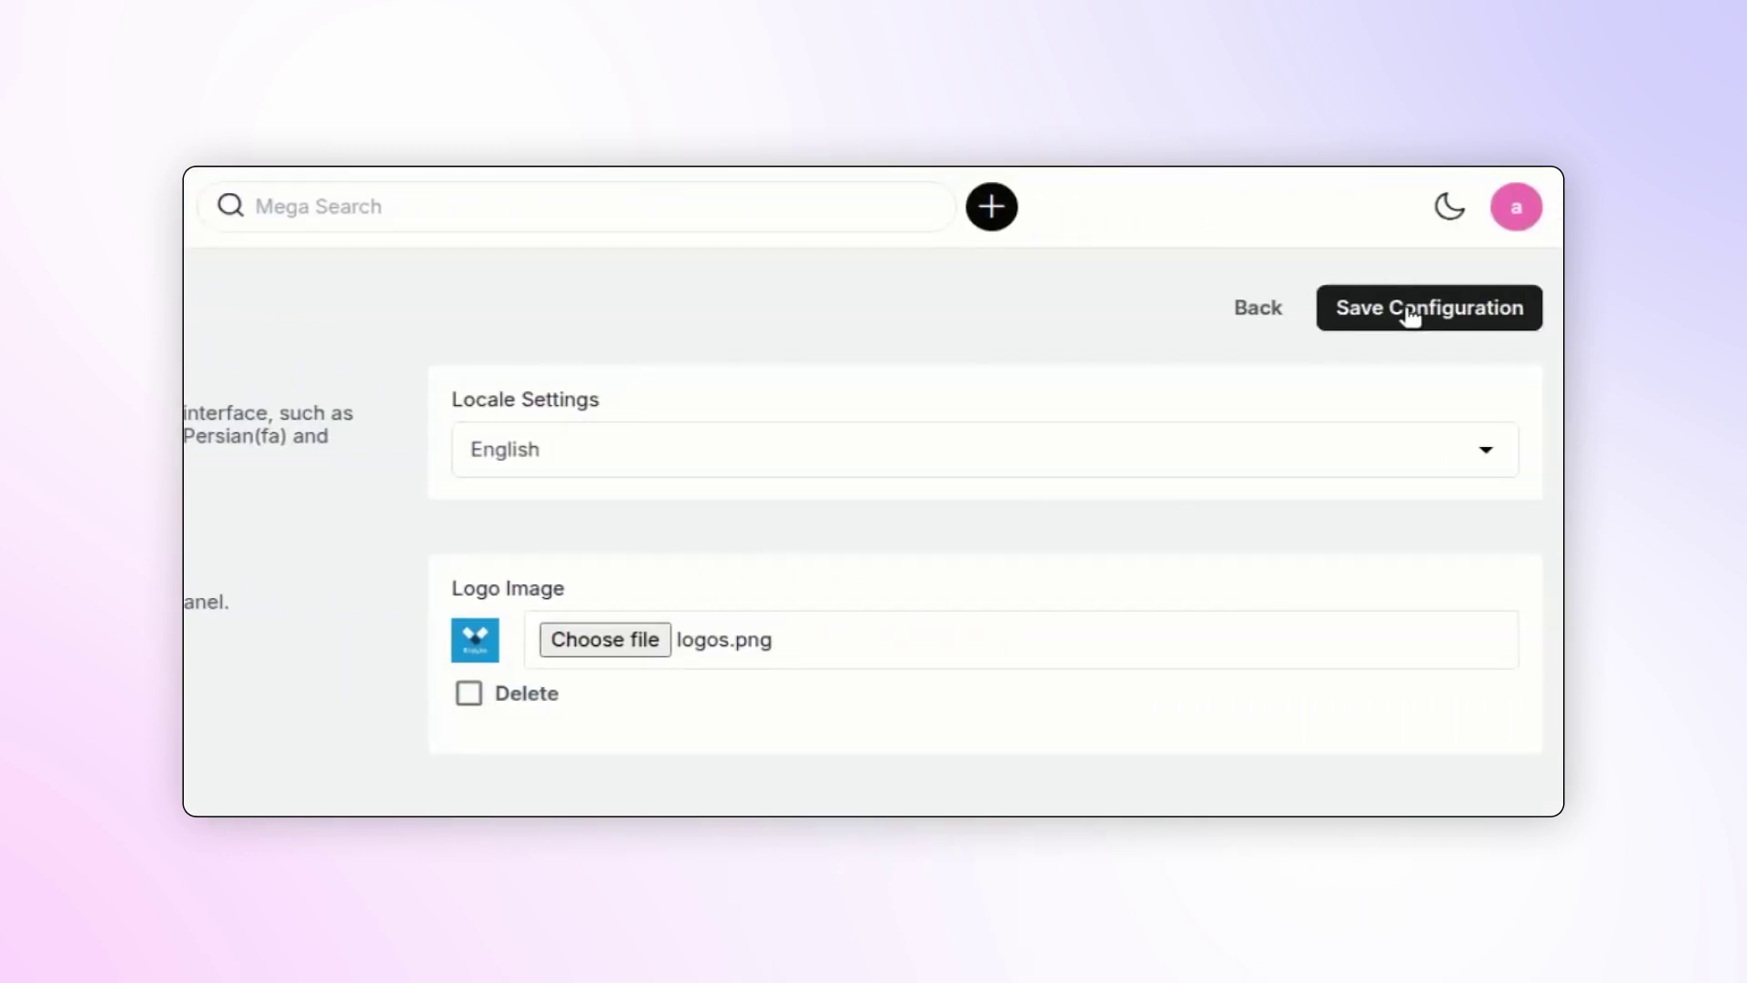
pyautogui.click(1411, 315)
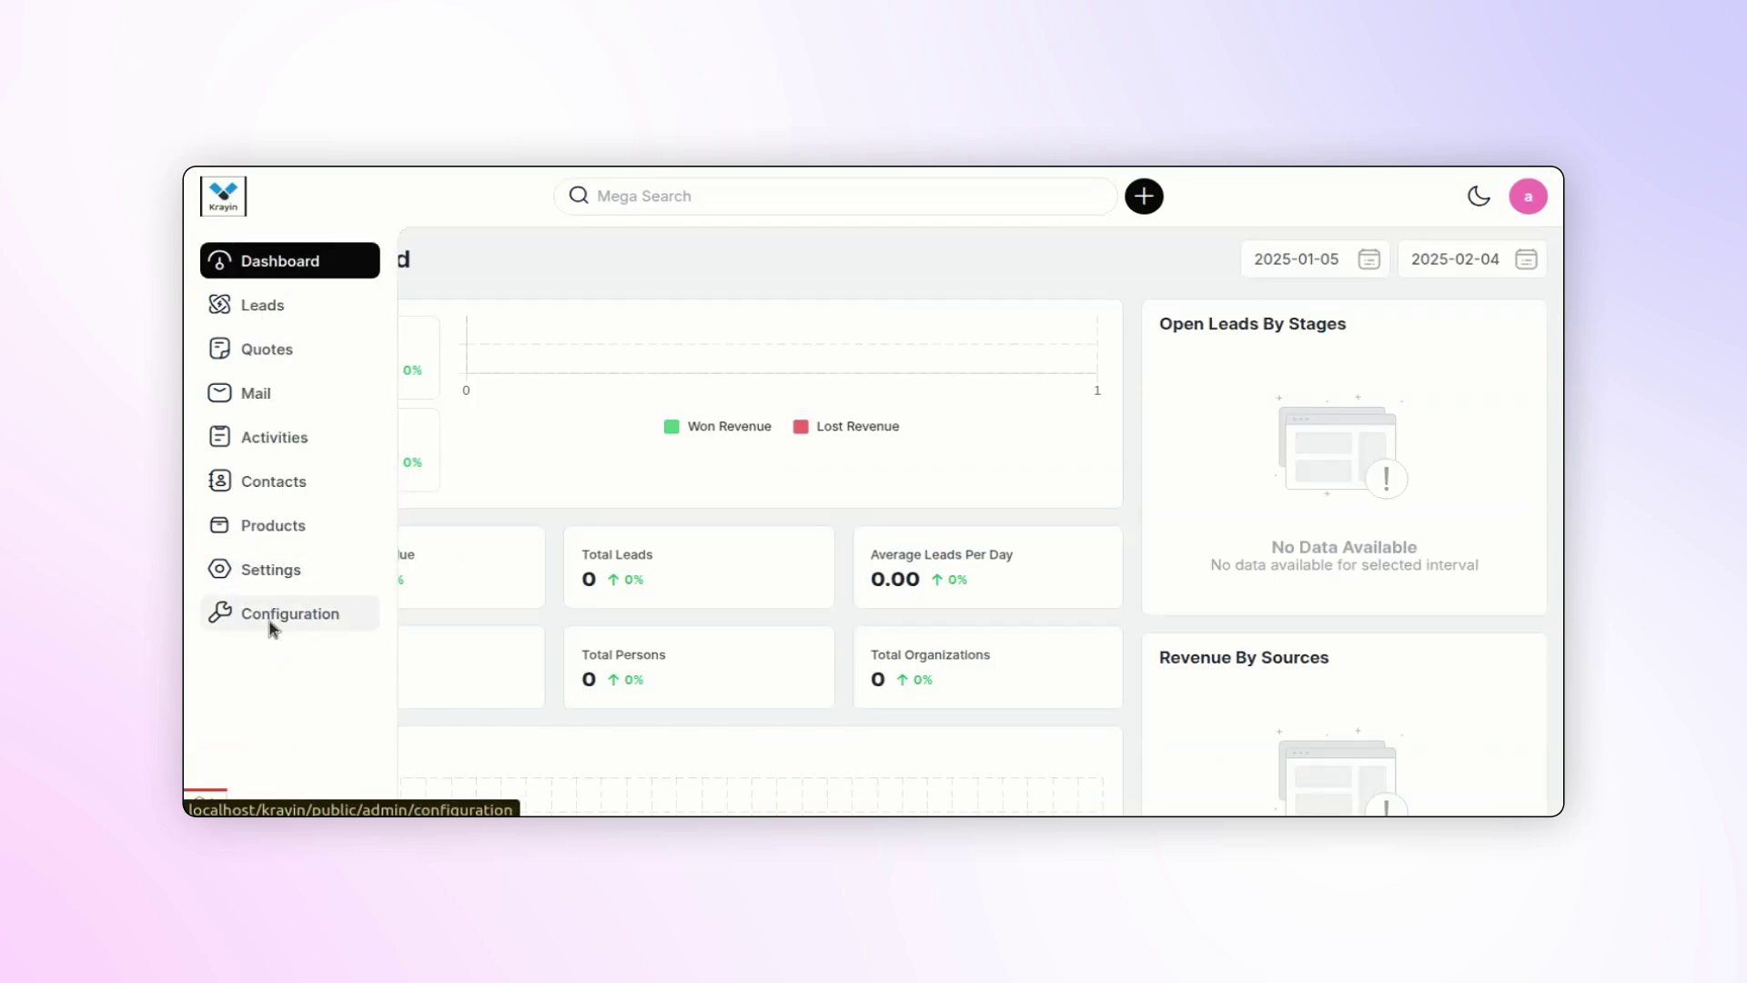
# Step: Go to Configuration > Settings and review the 'Powered by Krayin, Project by company_name' footer text
pyautogui.click(272, 618)
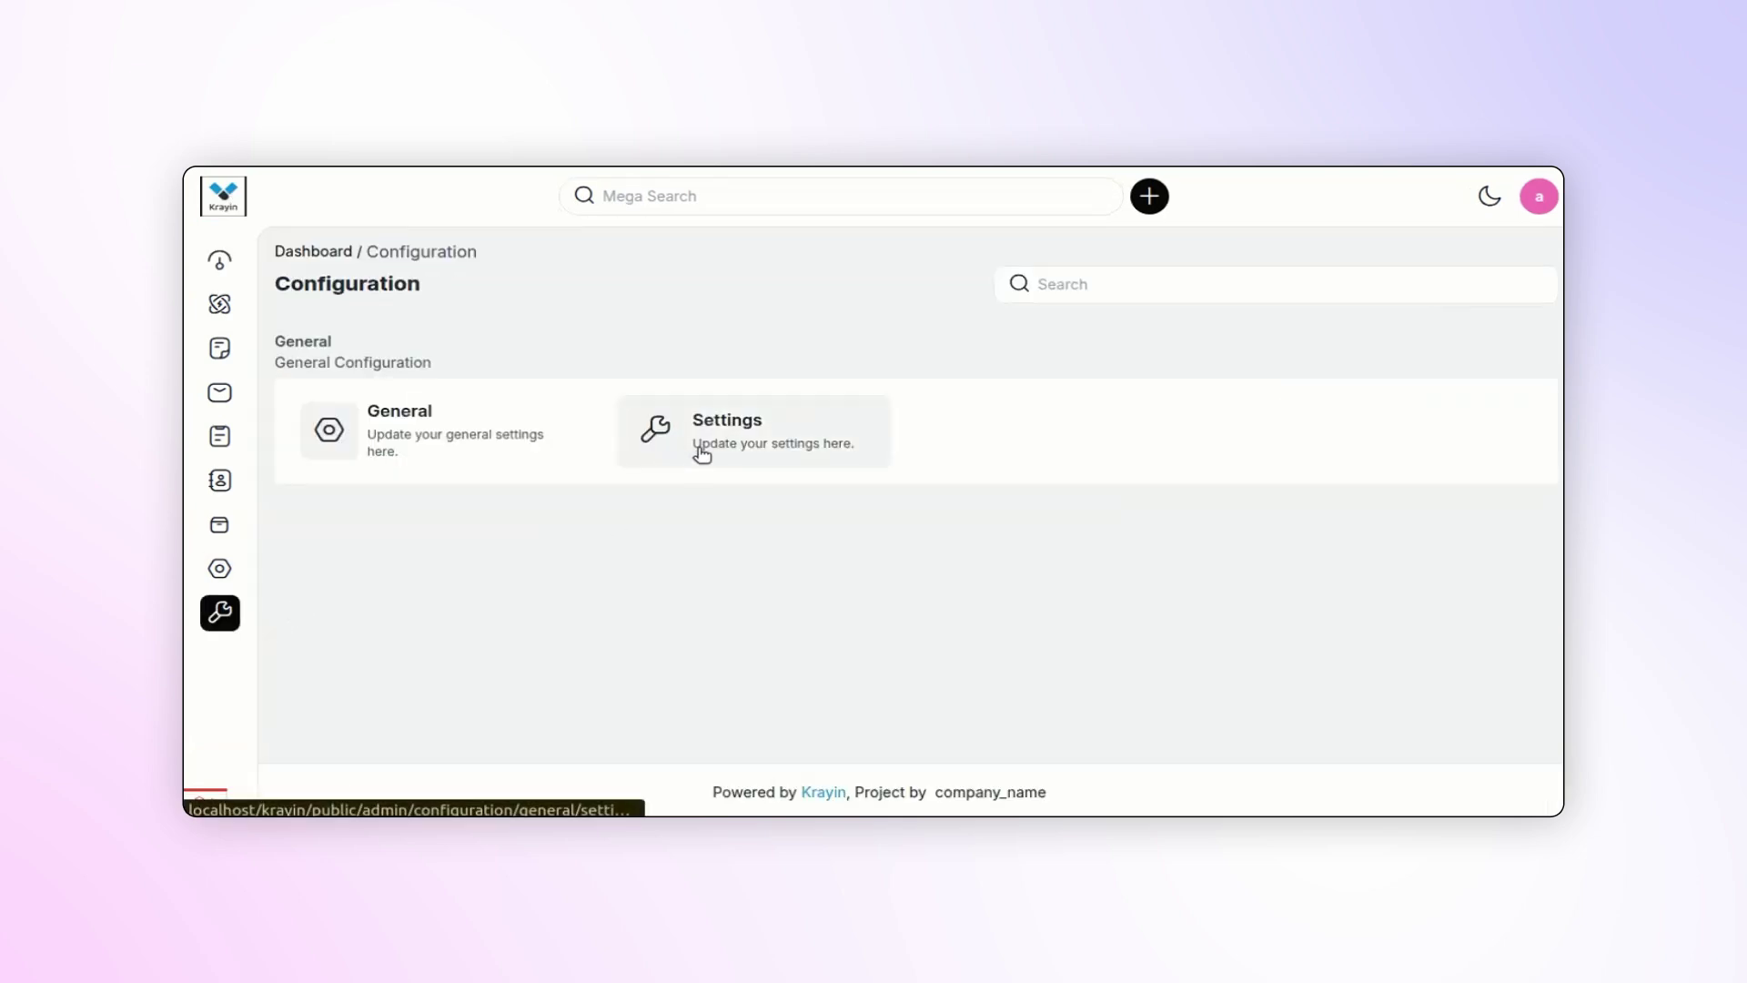
pyautogui.click(696, 448)
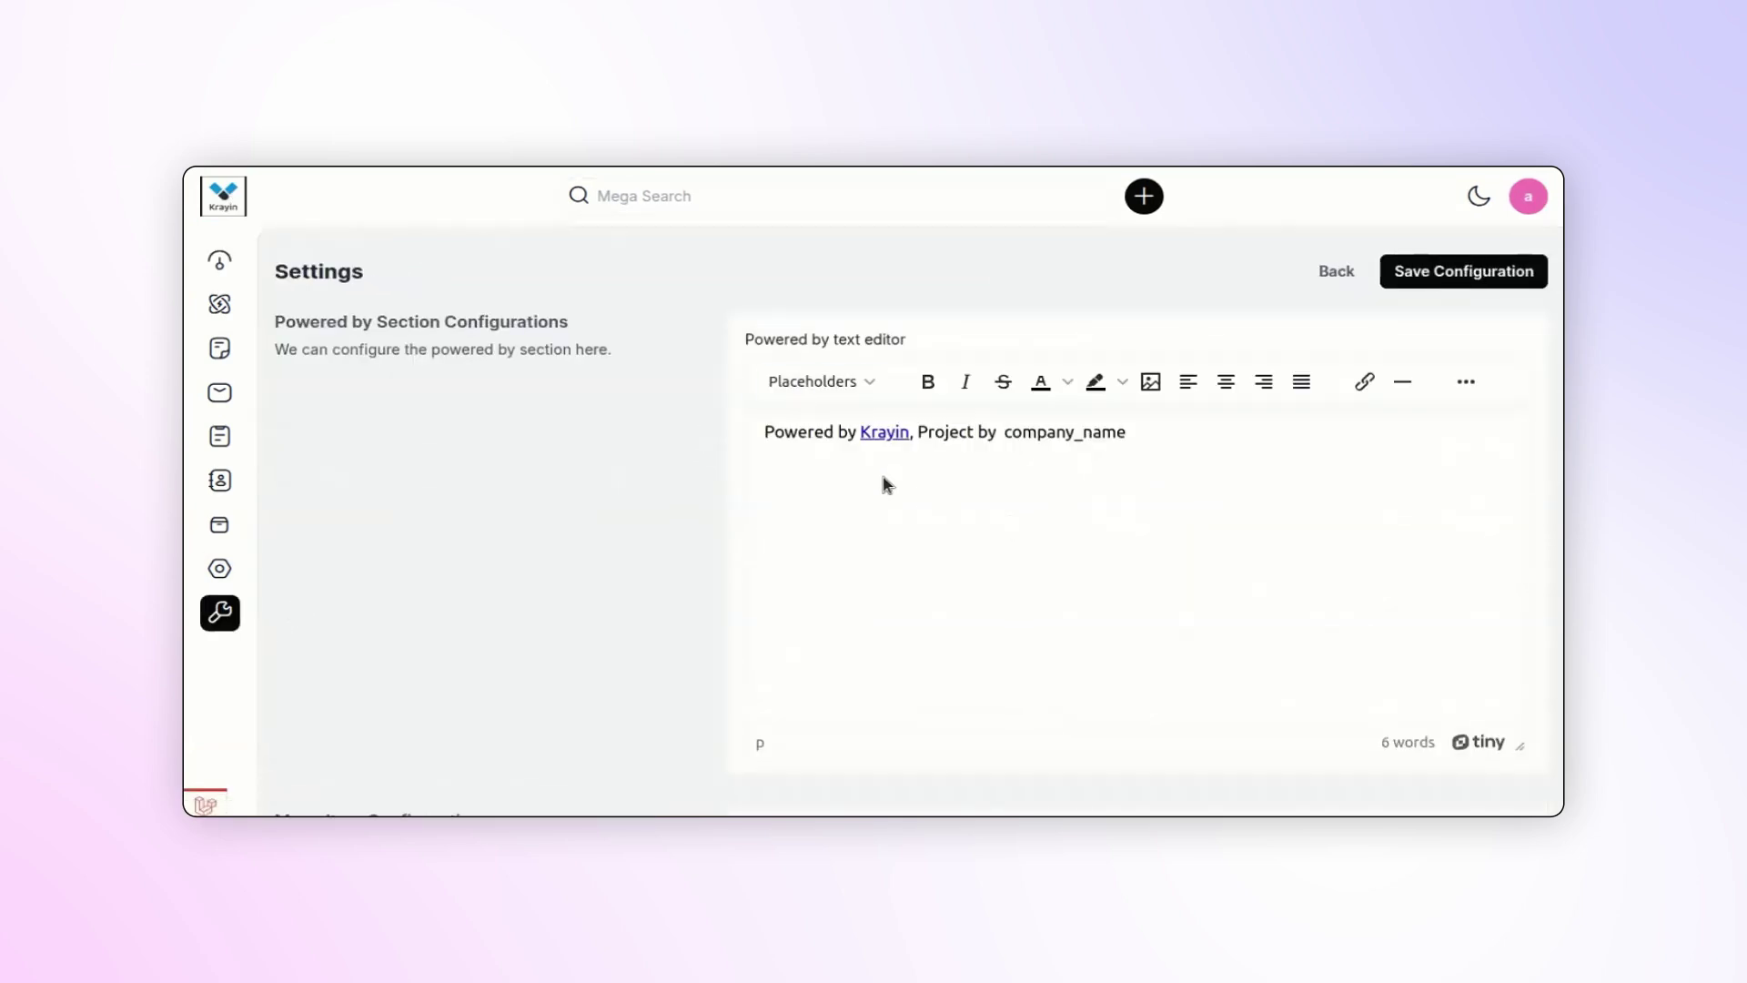
pyautogui.doubleClick(979, 432)
pyautogui.tripleClick(979, 431)
pyautogui.click(1186, 532)
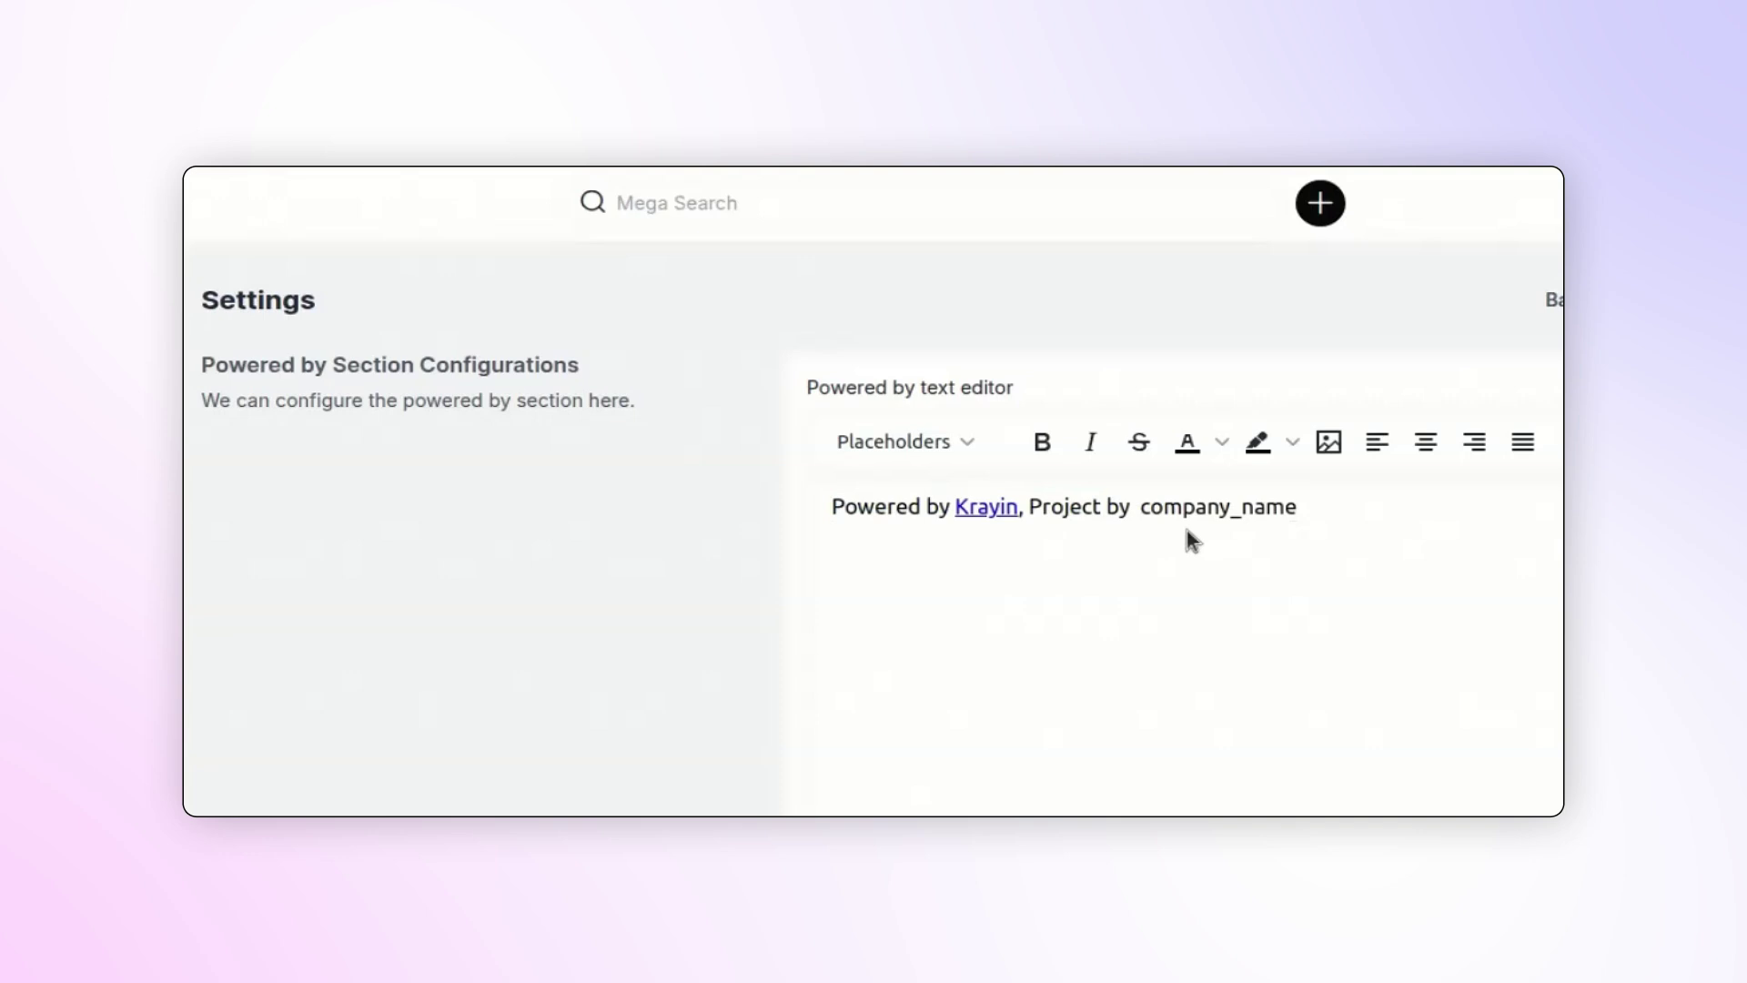
pyautogui.scroll(-5, 1255, 590)
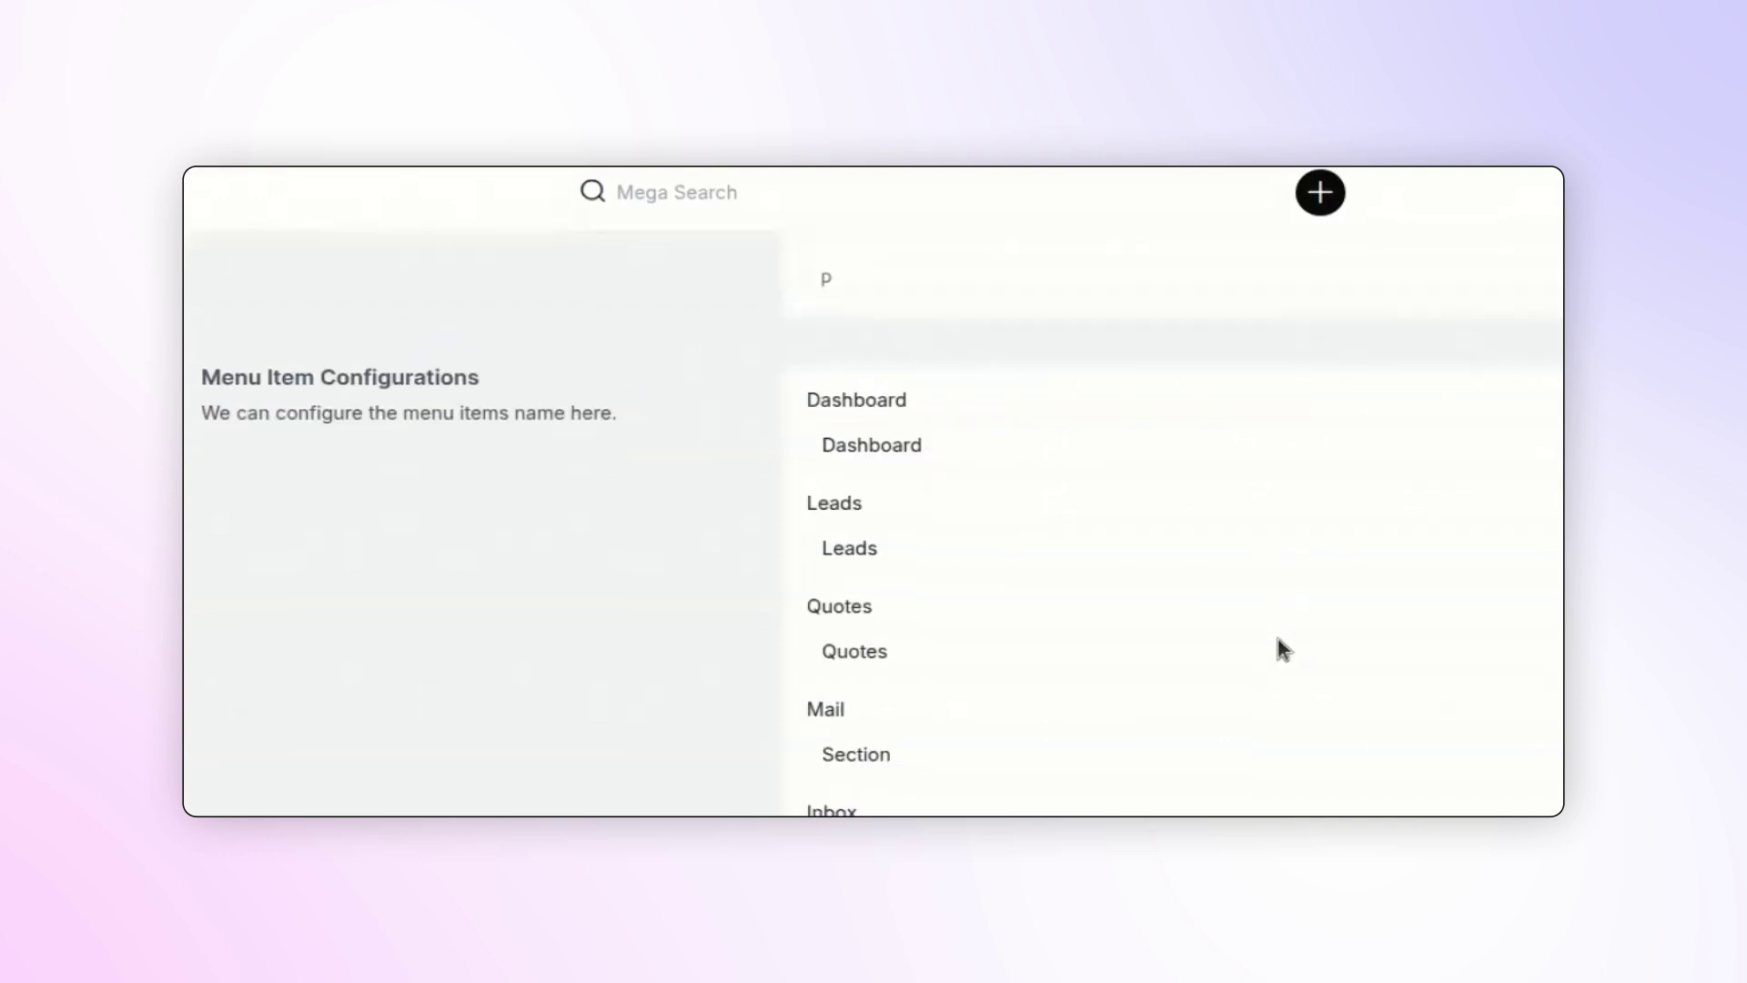
pyautogui.scroll(-5, 1277, 640)
pyautogui.moveTo(1256, 808); pyautogui.dragTo(743, 807)
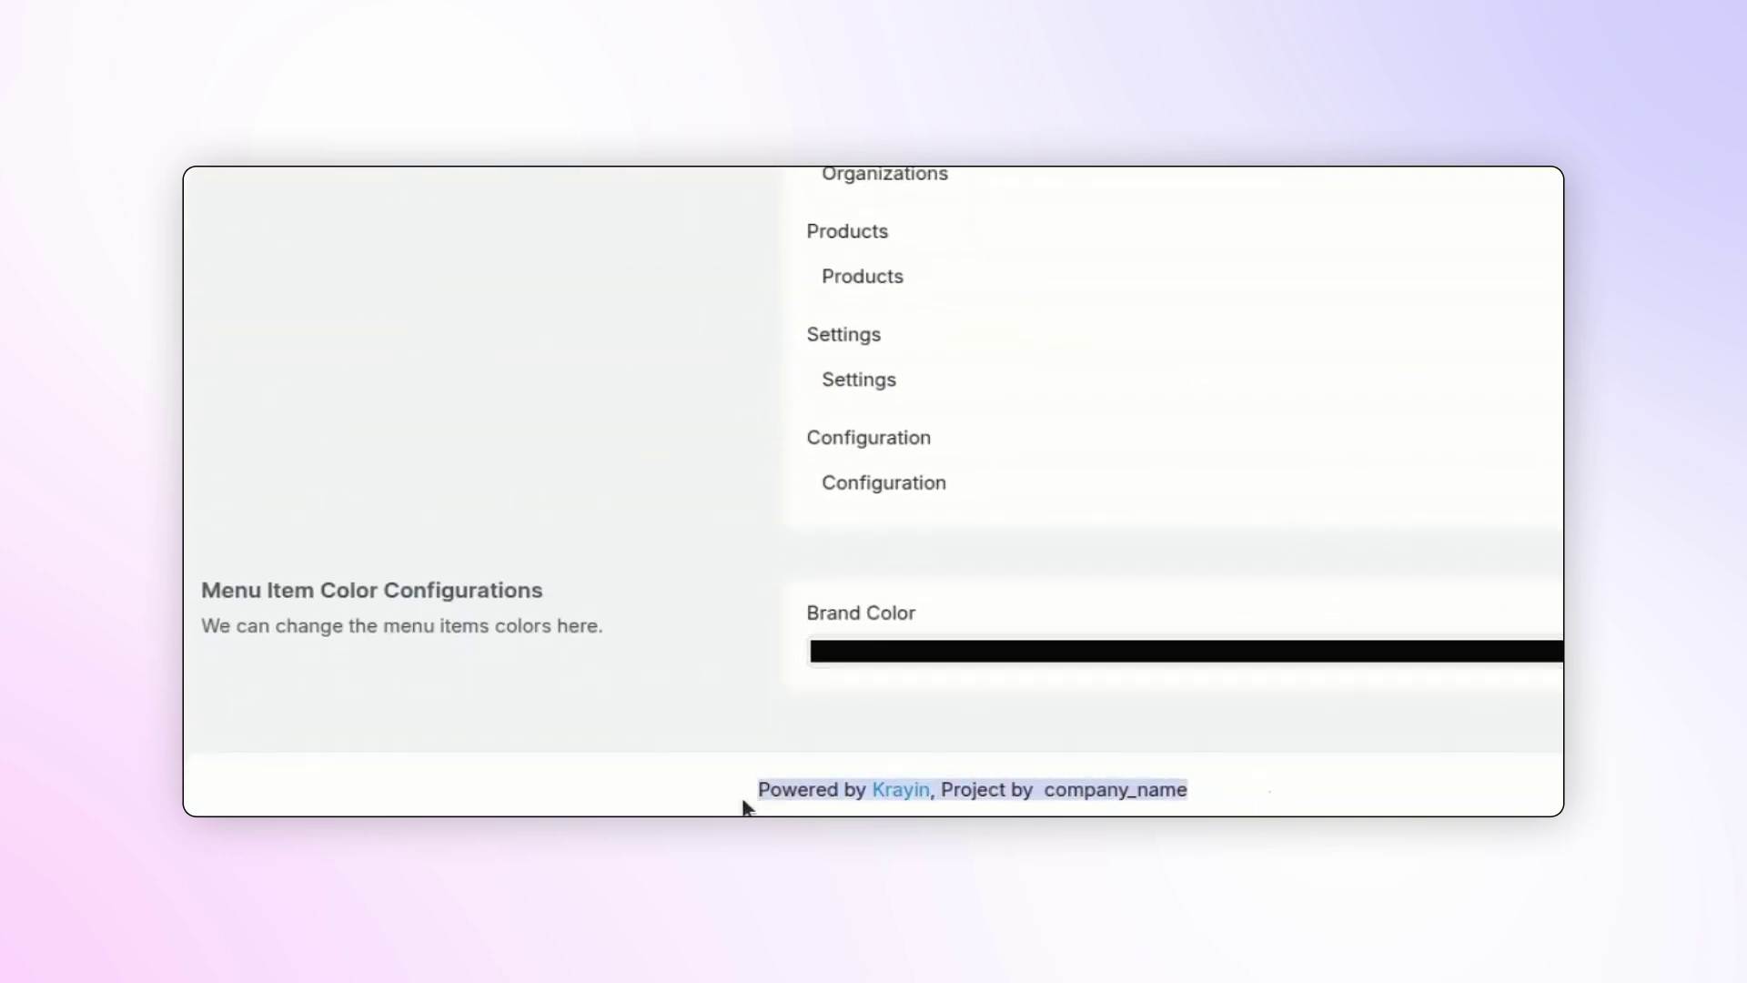
pyautogui.scroll(1, 1459, 764)
pyautogui.scroll(1, 1454, 765)
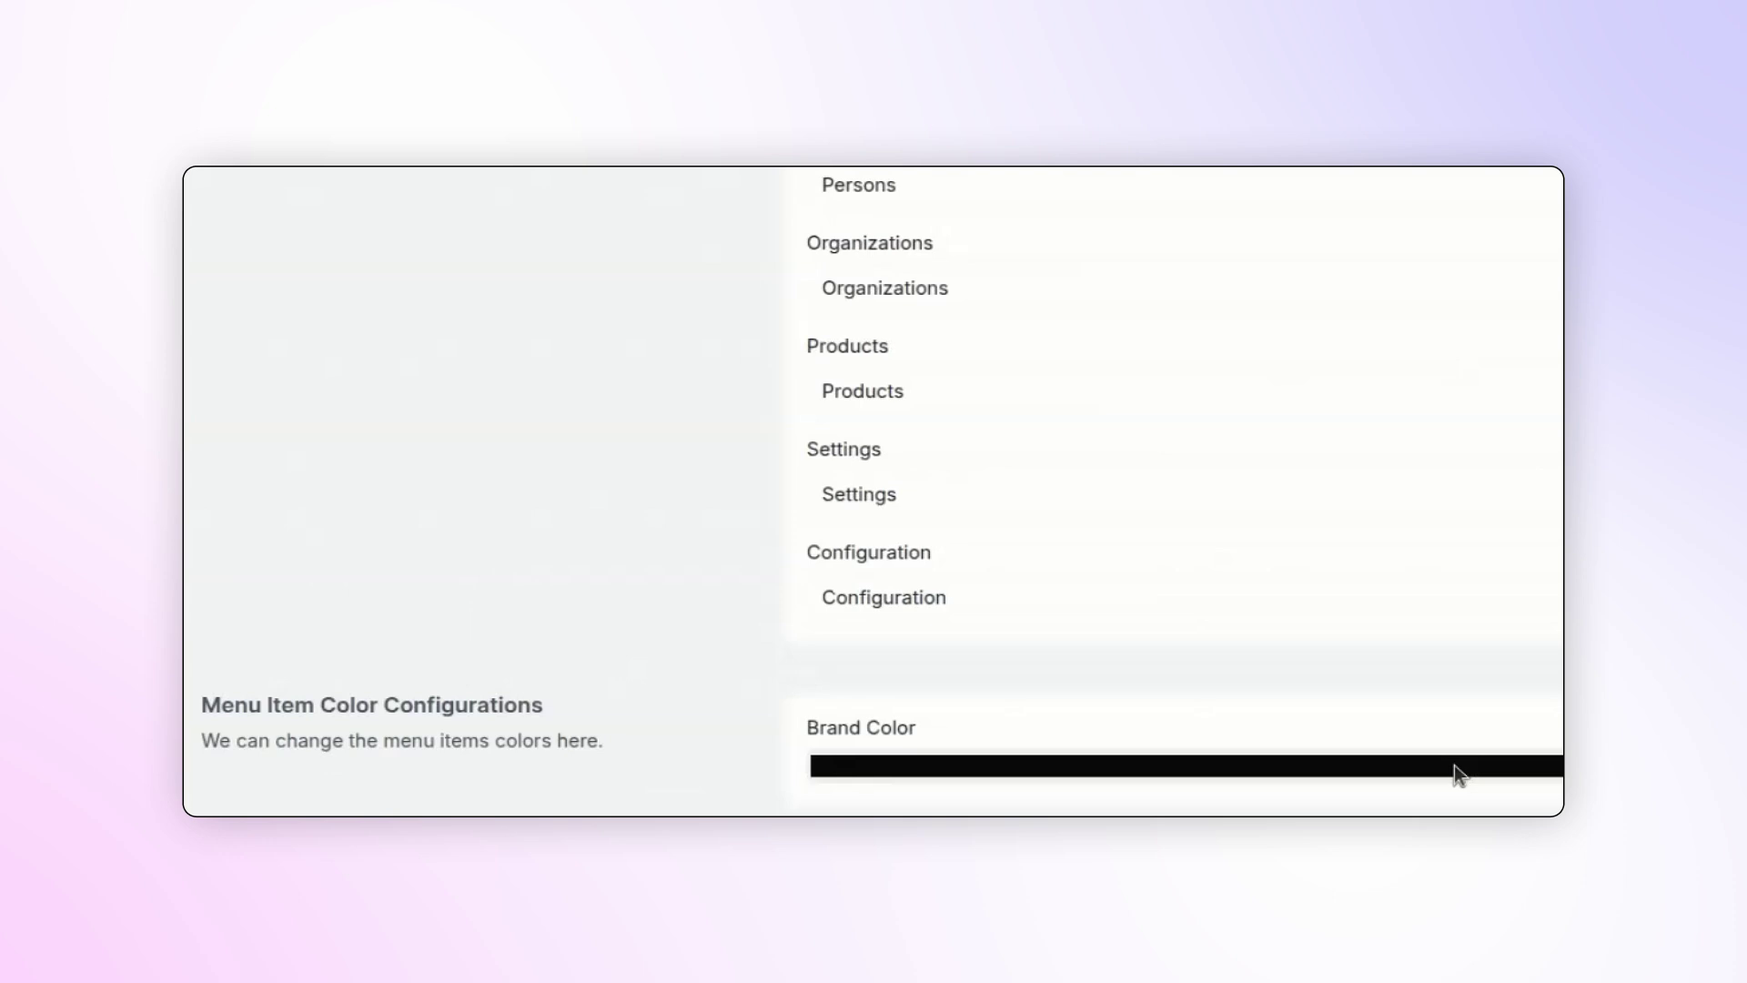
pyautogui.scroll(-2, 1454, 764)
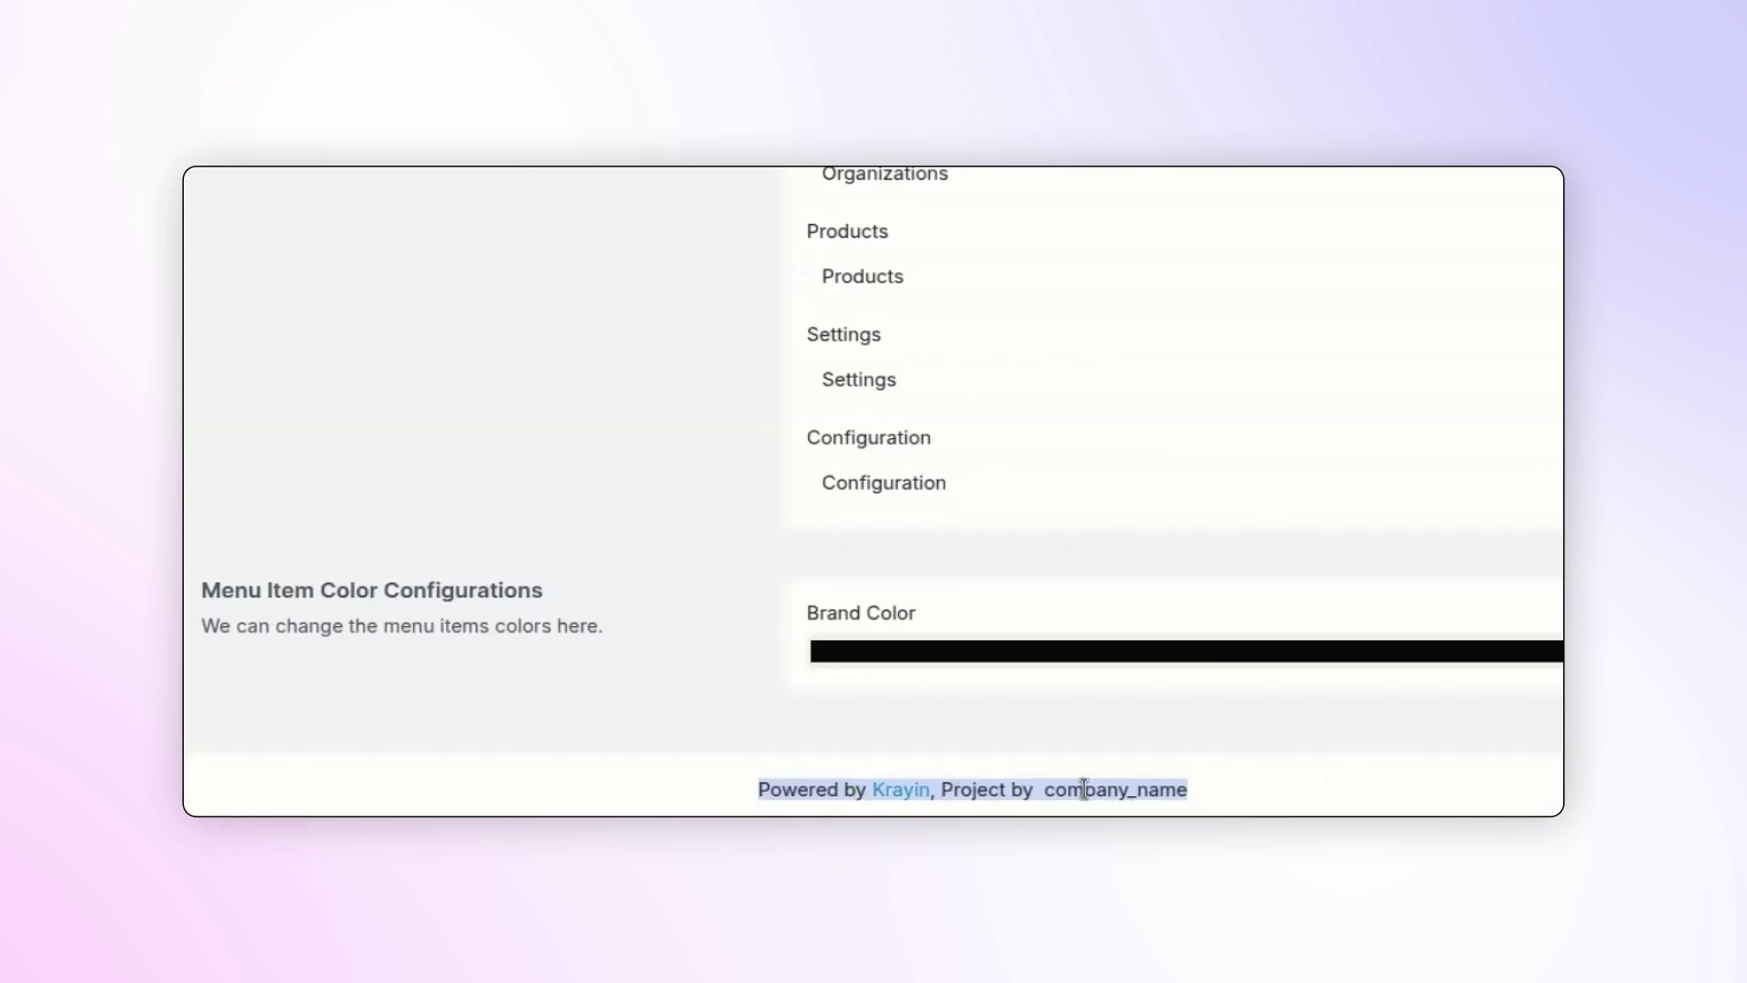
pyautogui.scroll(15, 1412, 378)
pyautogui.scroll(5, 1250, 401)
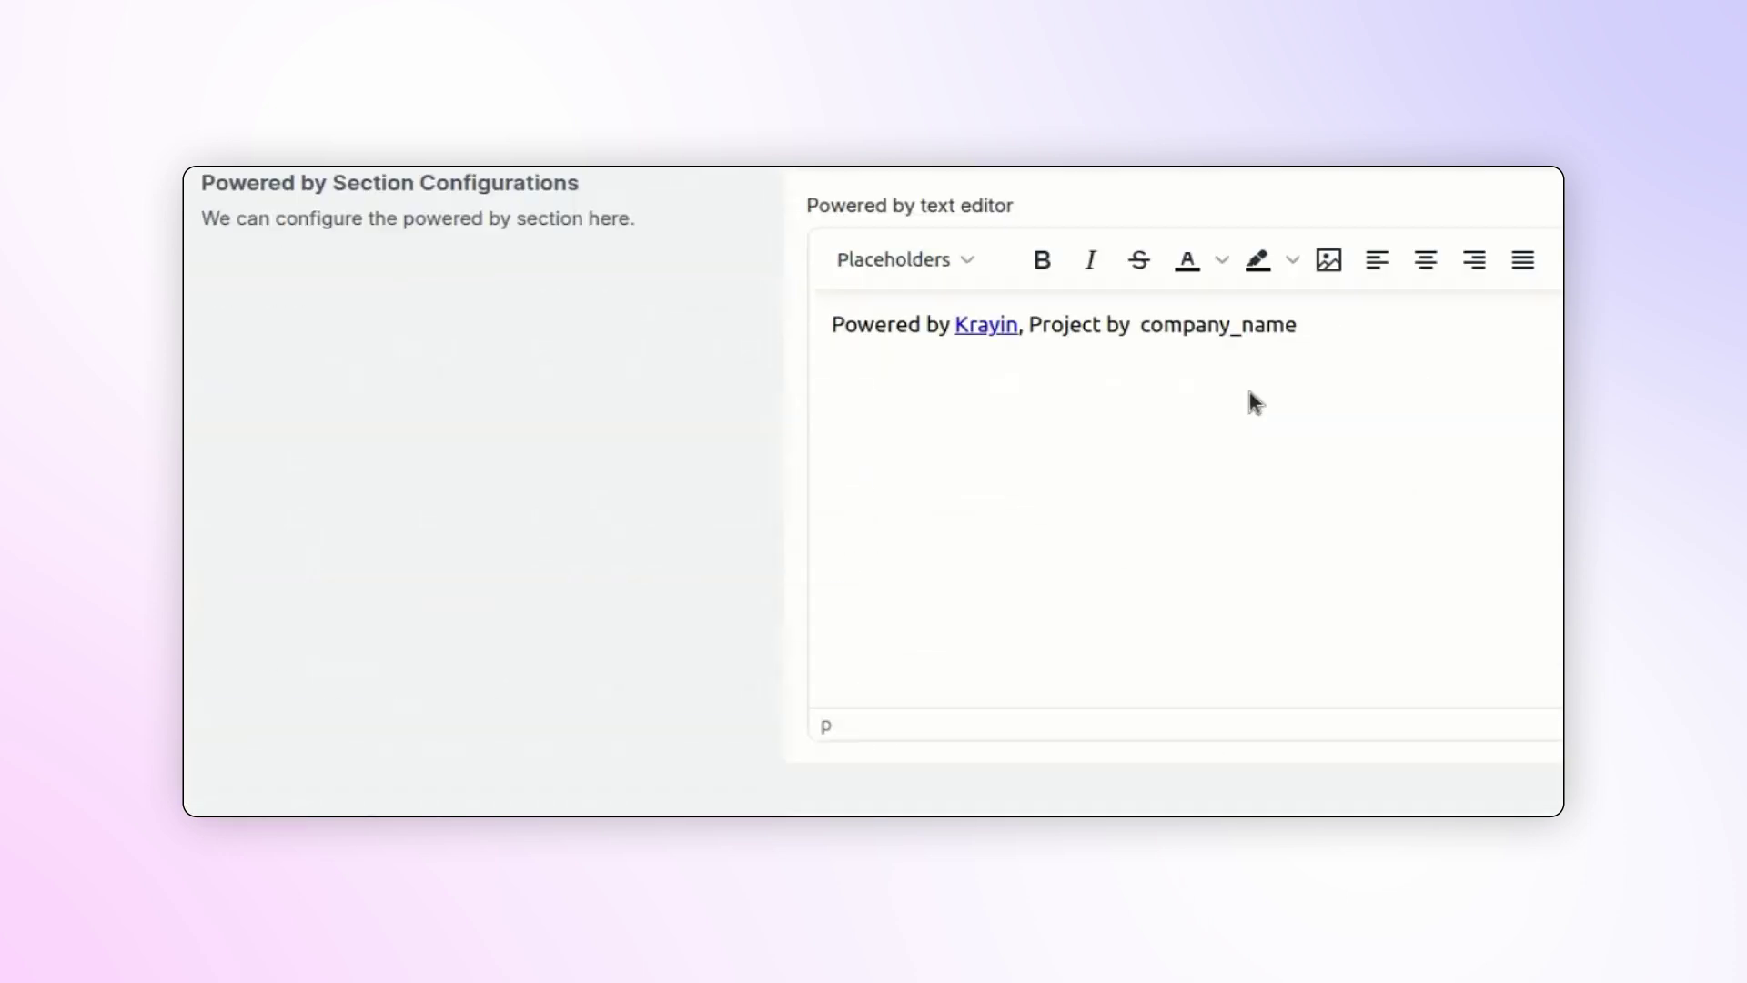
# Step: Replace company_name with Webkul Softwares Private Limited in the footer credit and save
pyautogui.moveTo(1138, 324); pyautogui.dragTo(1399, 331)
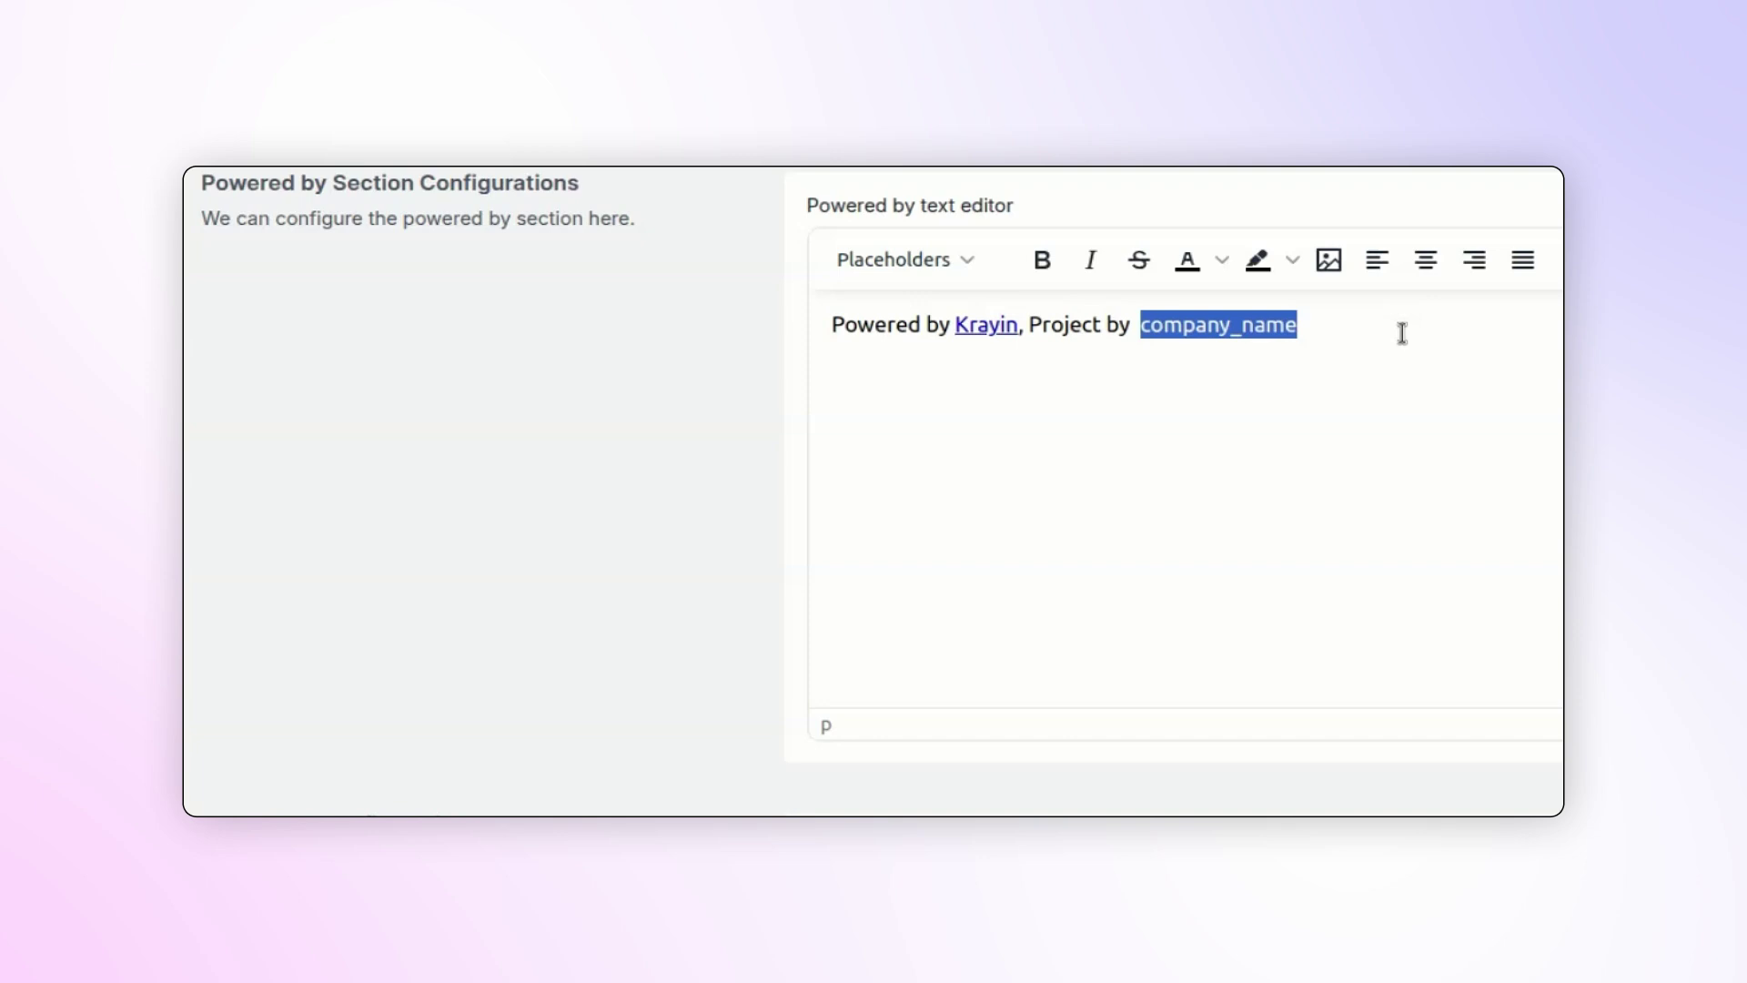
pyautogui.press('BackSpace')
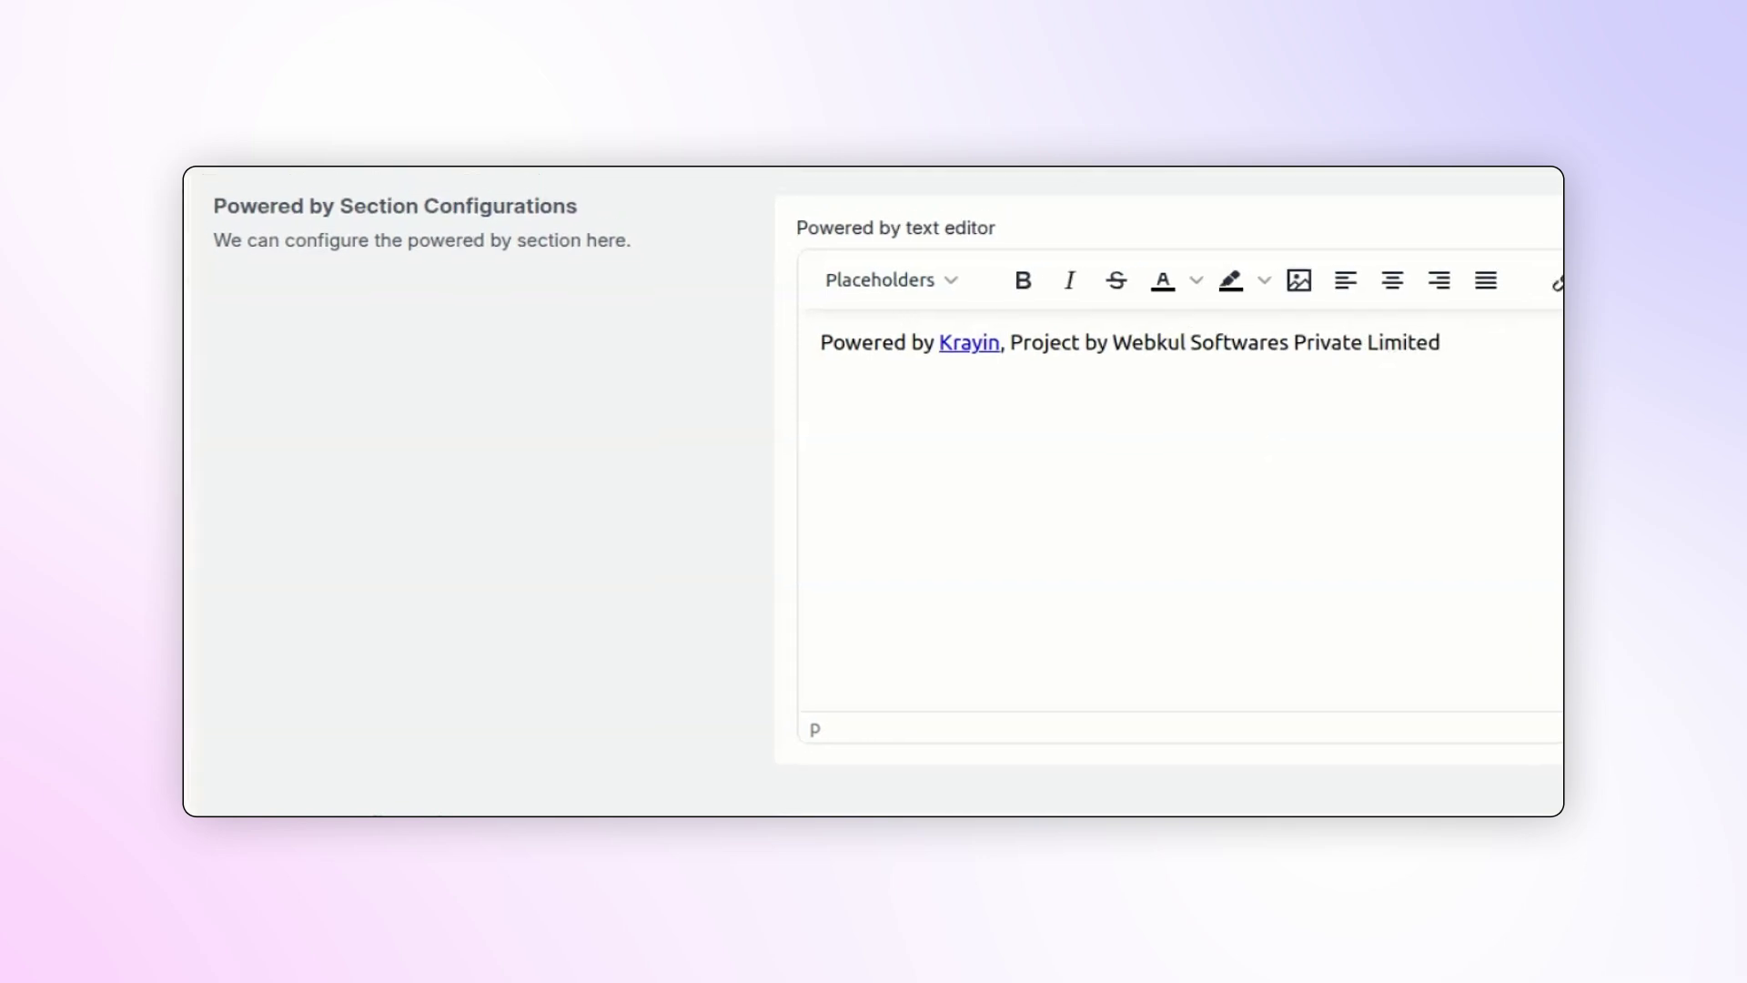
pyautogui.click(1463, 268)
pyautogui.scroll(-10, 1069, 605)
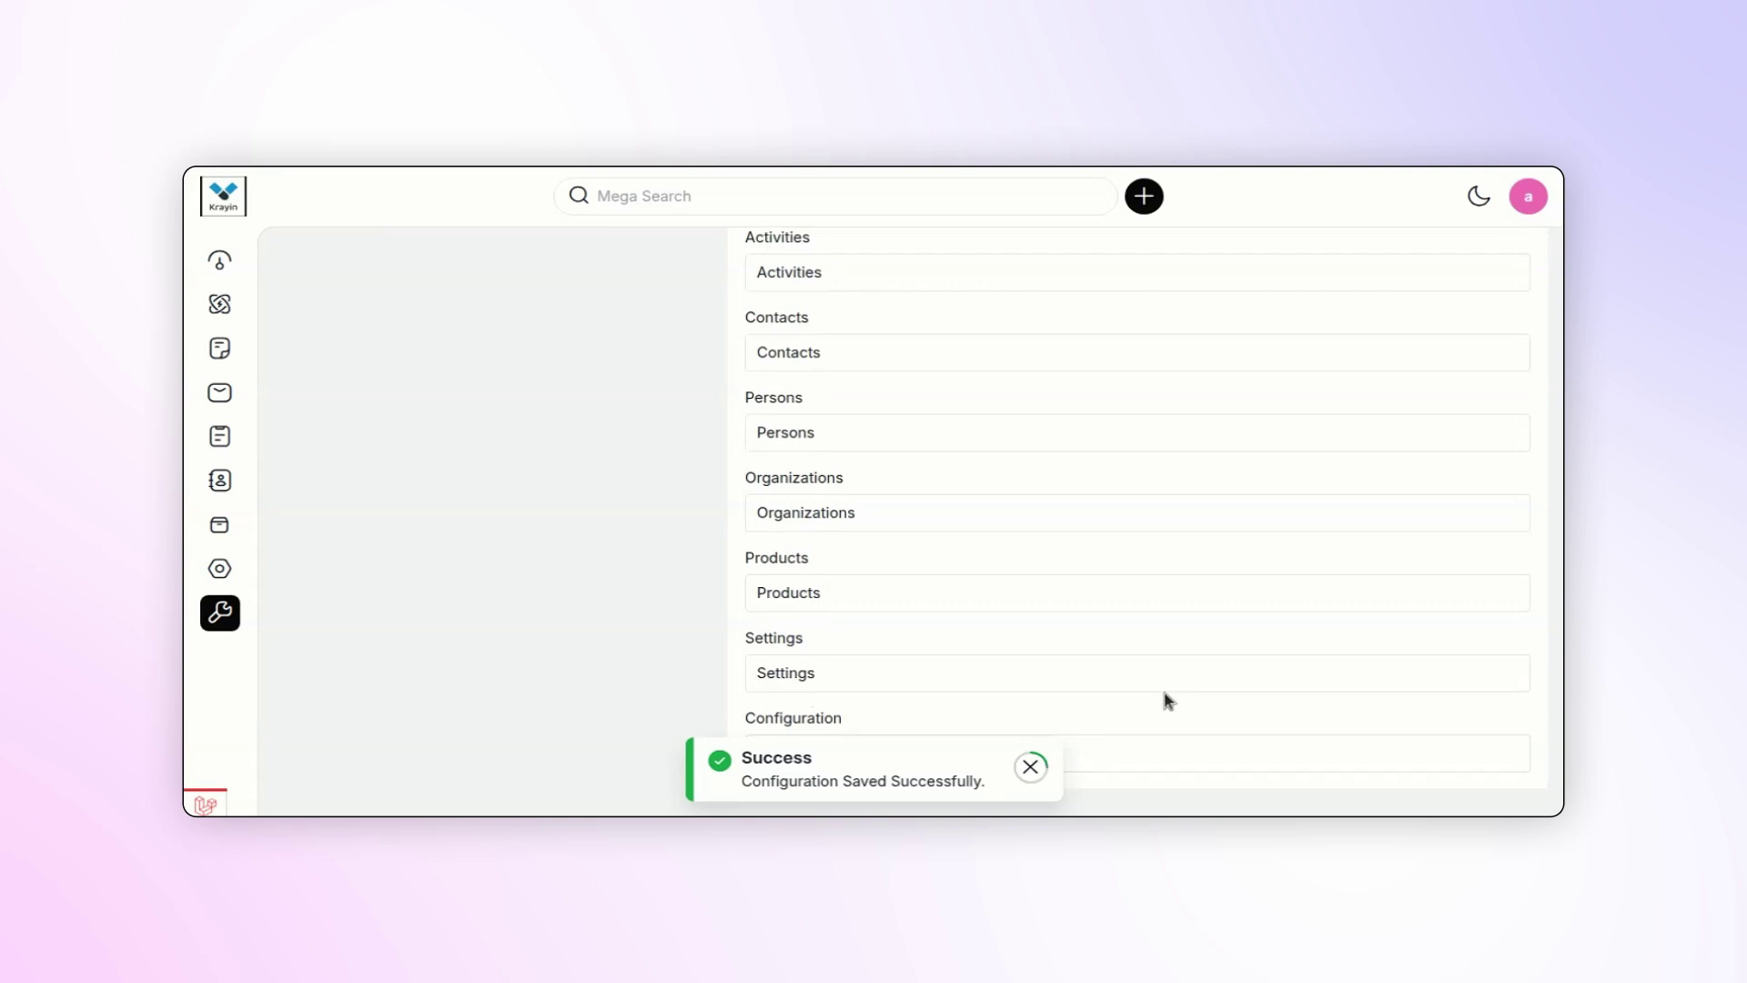
pyautogui.scroll(-3, 1168, 702)
pyautogui.click(1030, 766)
pyautogui.tripleClick(843, 804)
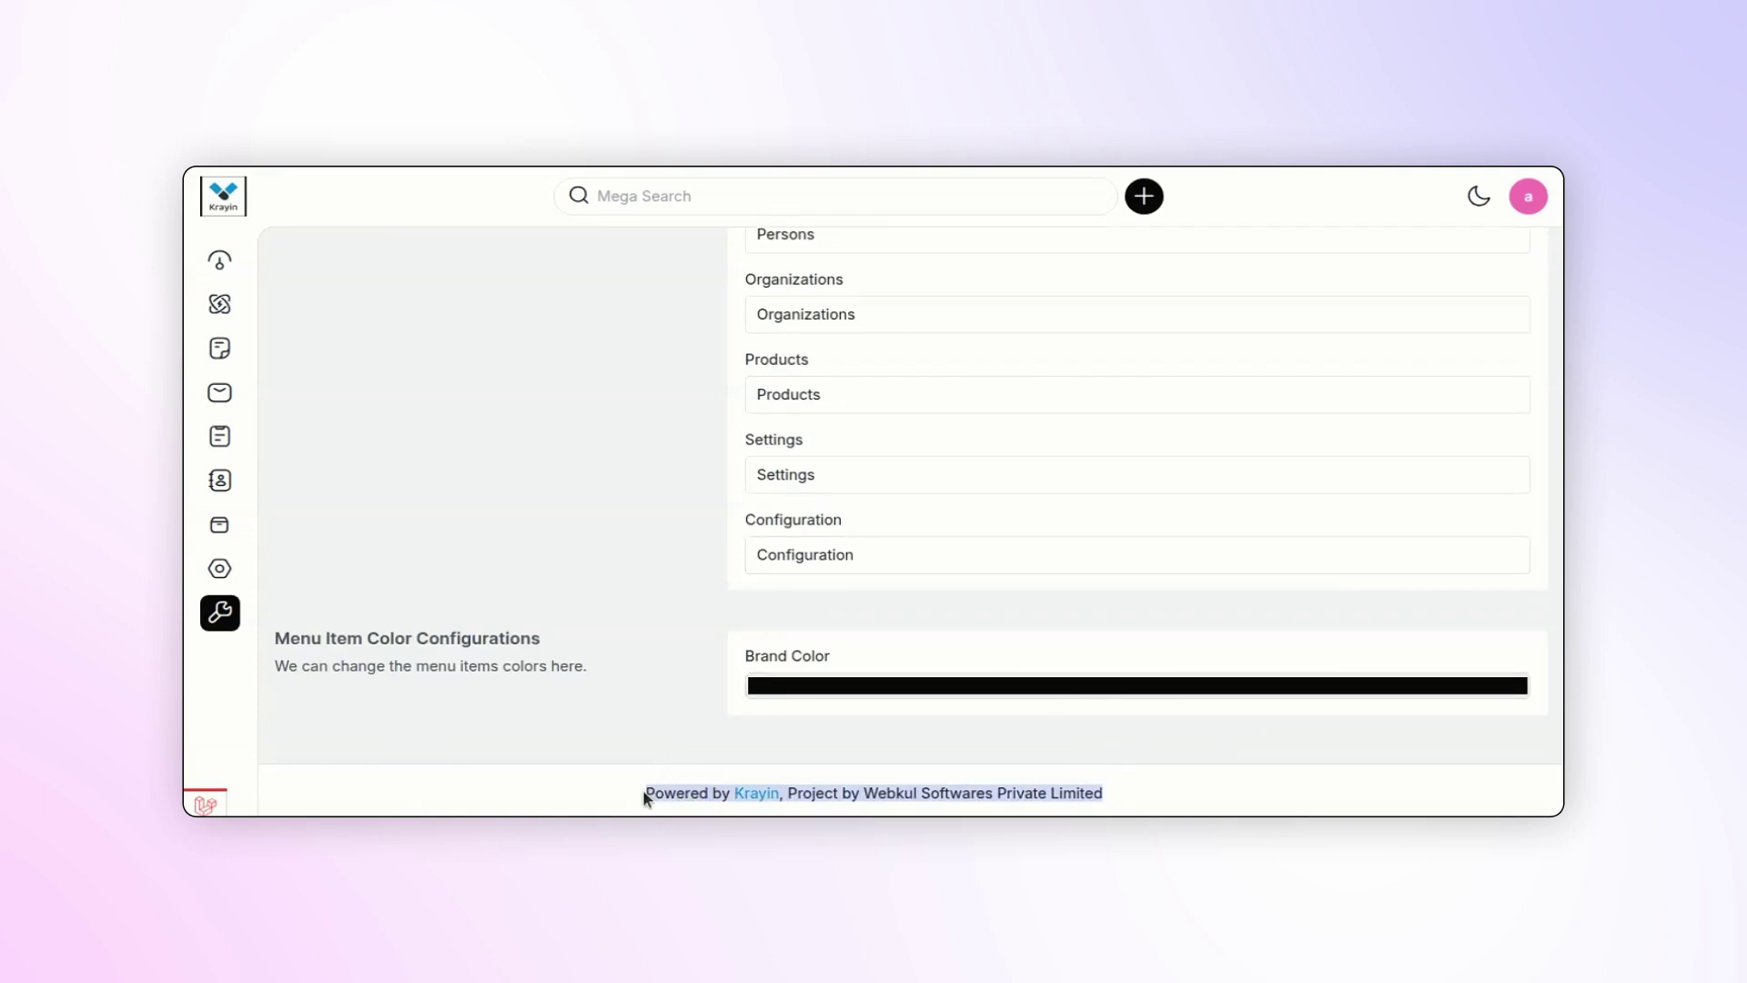
pyautogui.scroll(5, 1080, 561)
pyautogui.scroll(4, 1134, 510)
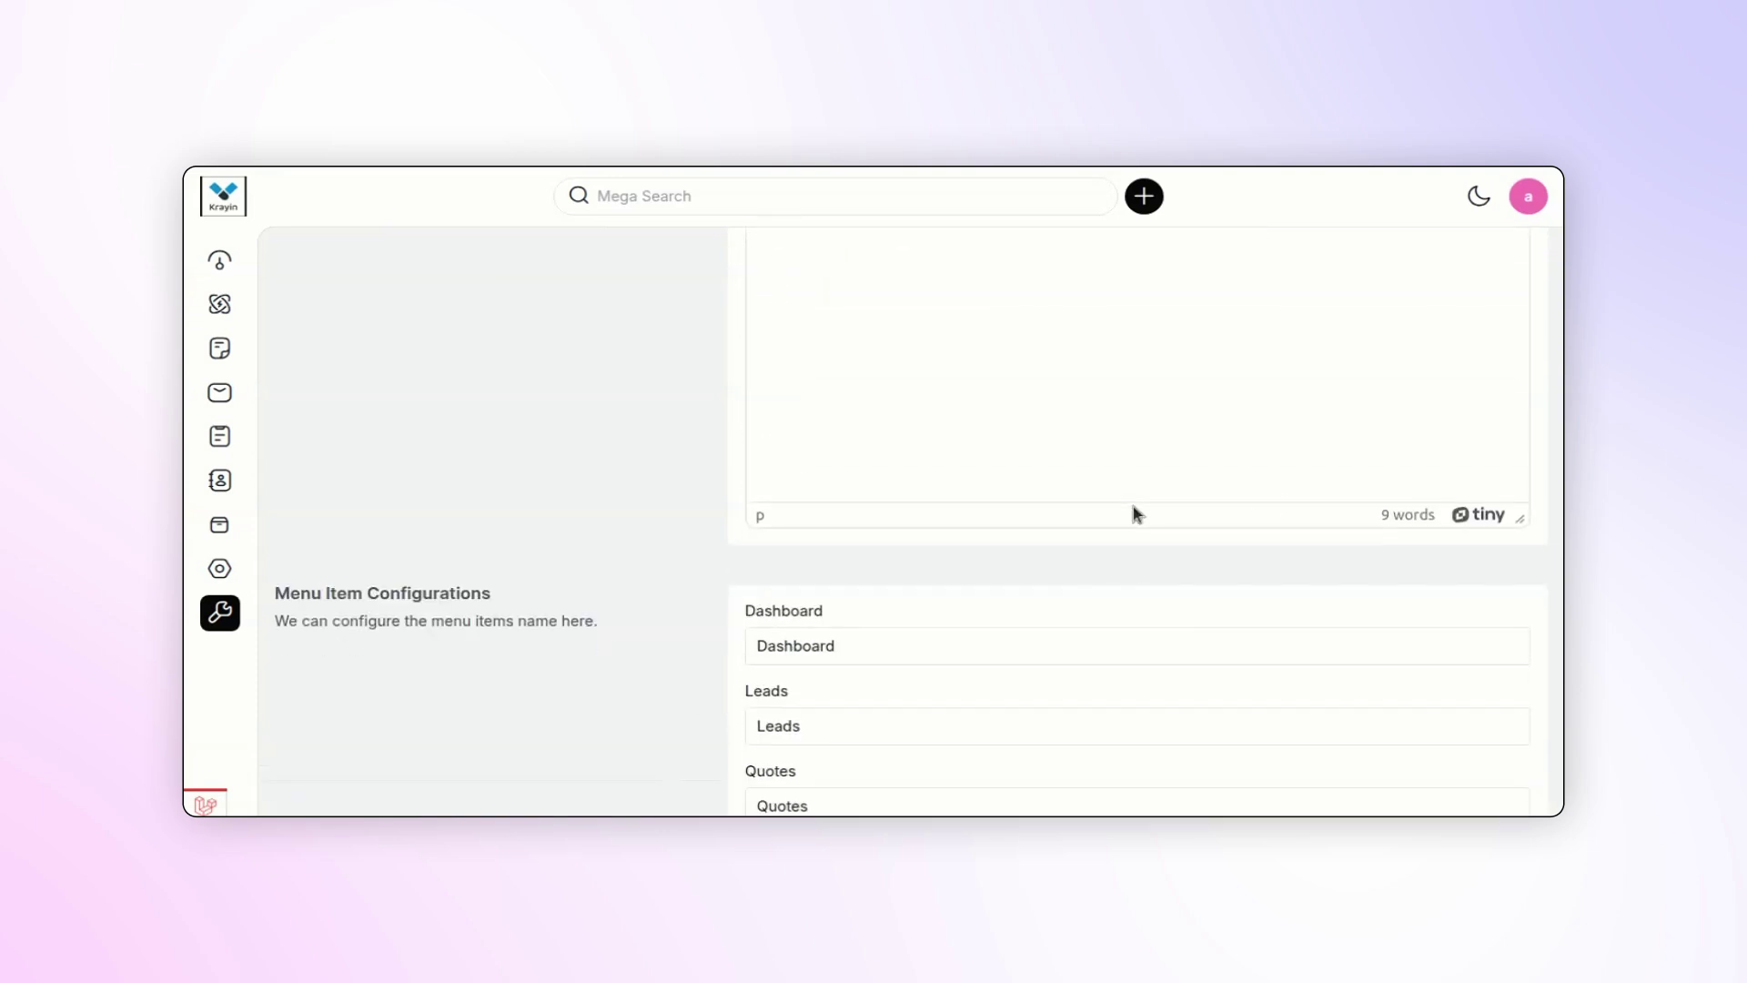
pyautogui.scroll(-2, 1134, 511)
# Step: Rename the Dashboard, Leads, Quotes (Latest Quotes) and Mail labels (Section of mail, Drafts Folder, Sent Email)
pyautogui.moveTo(277, 381); pyautogui.dragTo(522, 405)
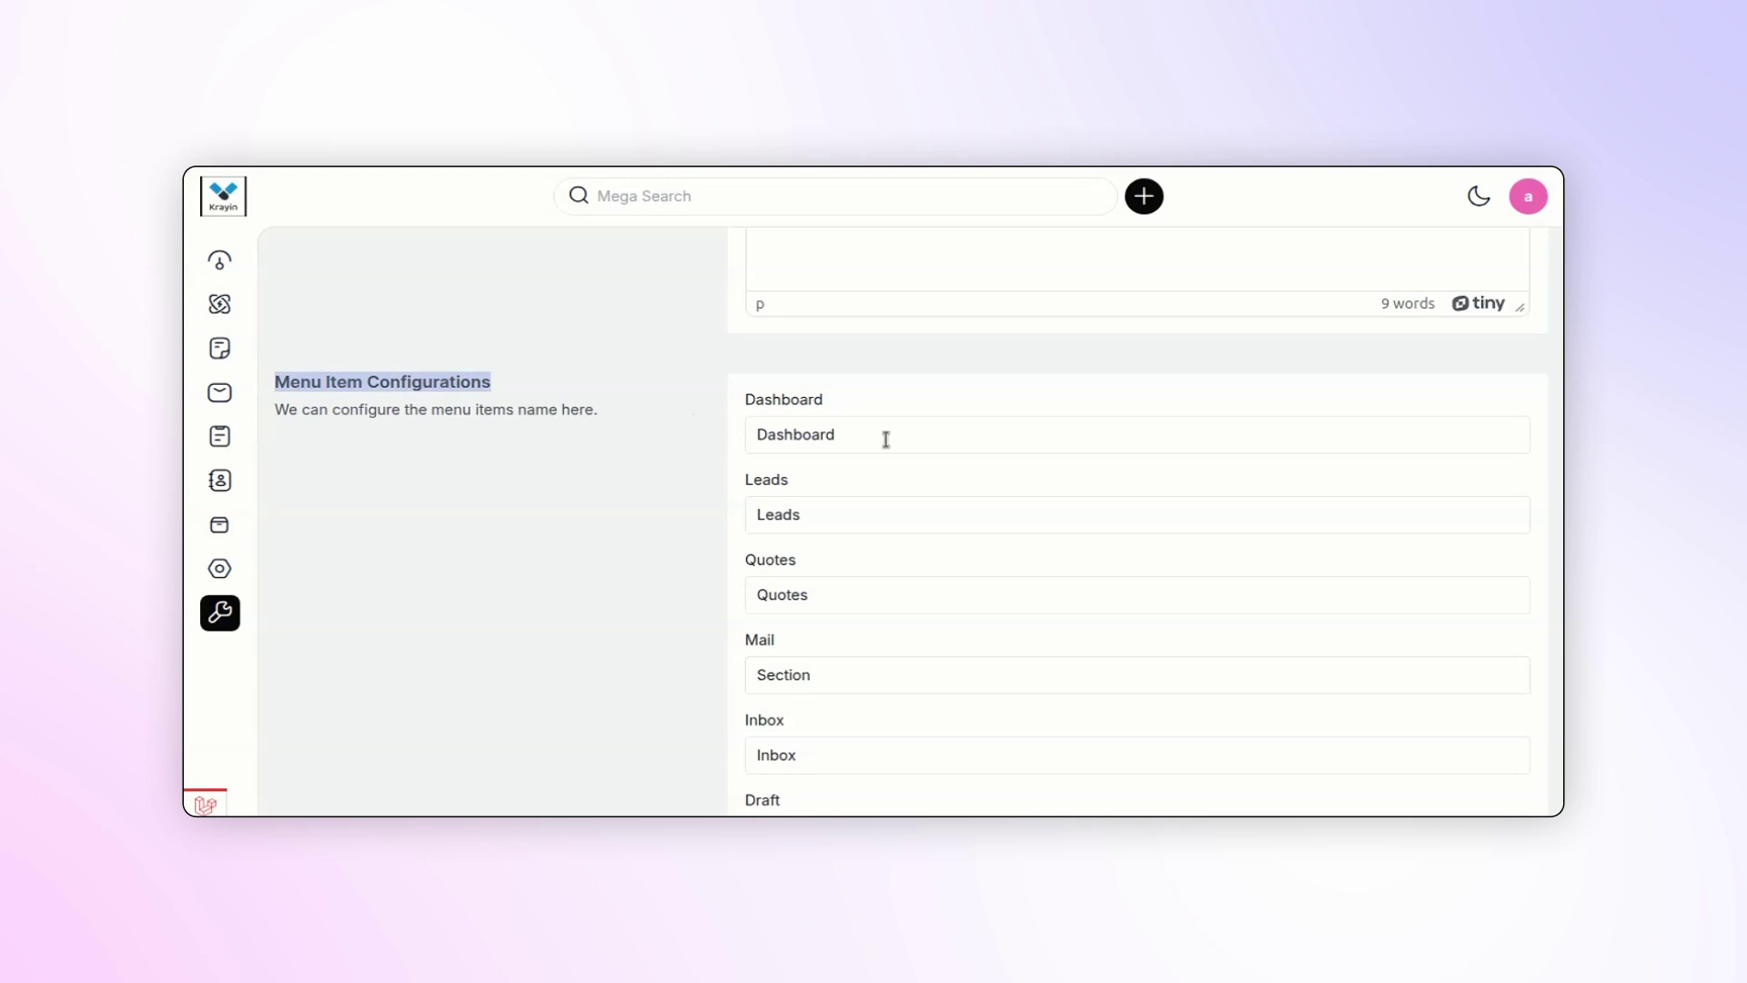
pyautogui.moveTo(220, 569)
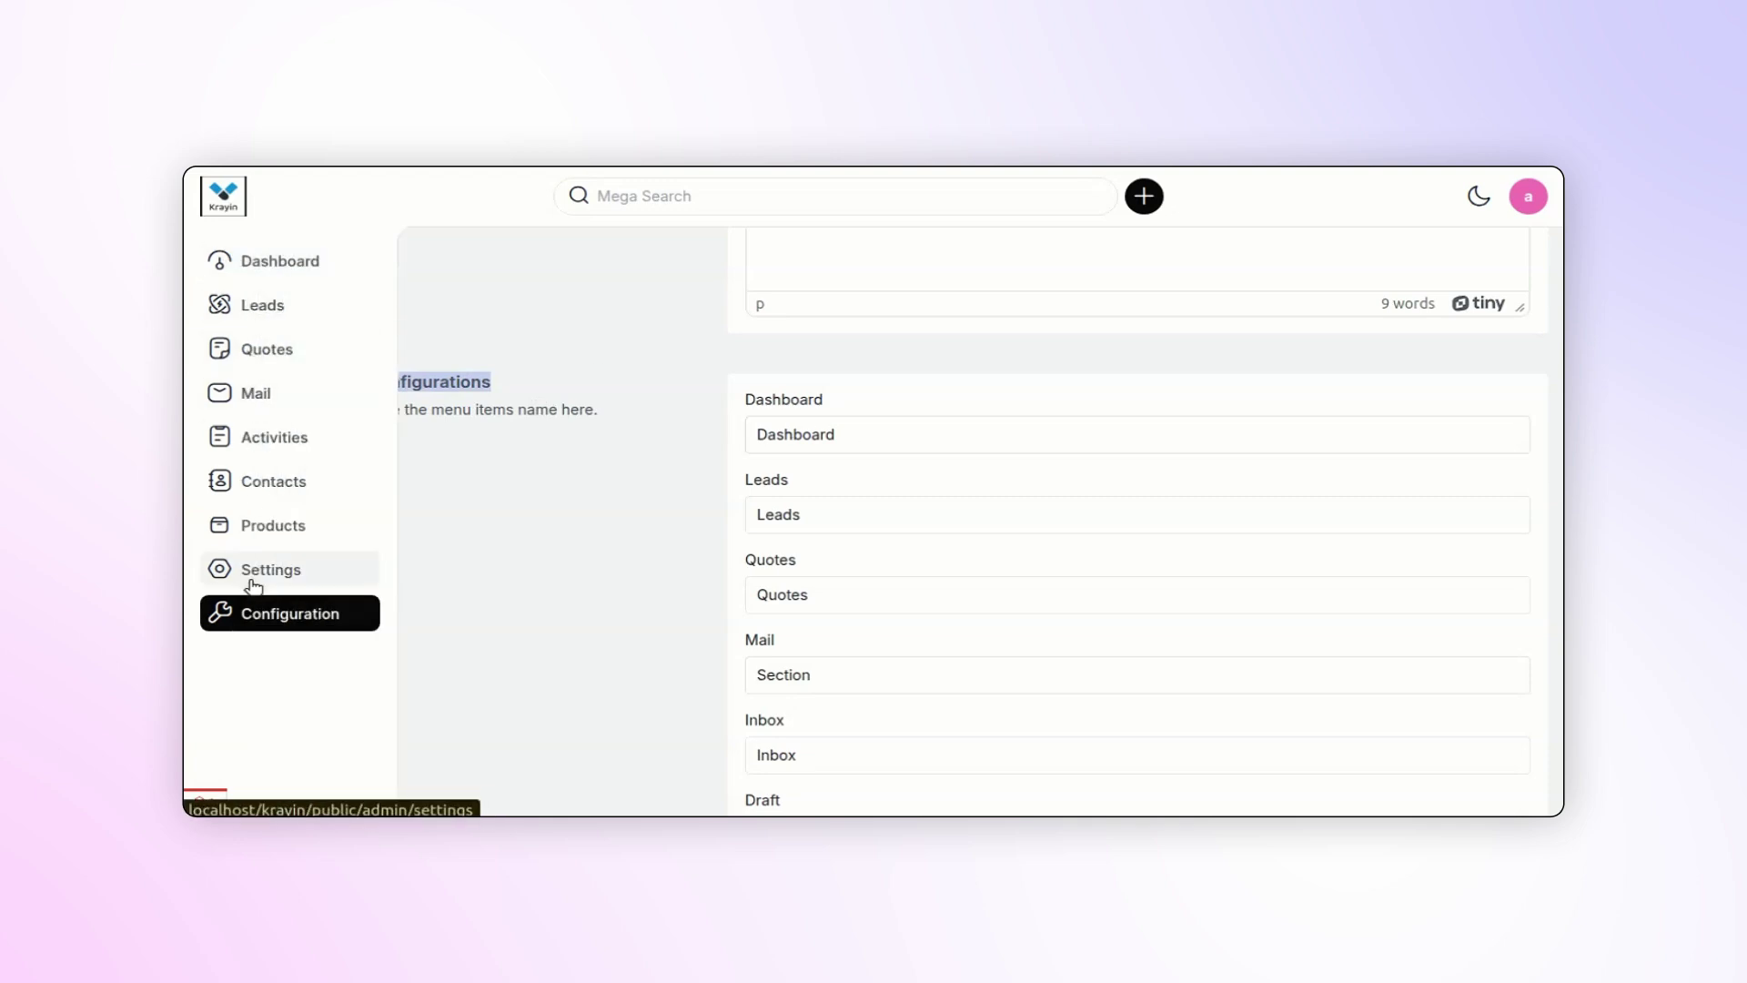
pyautogui.click(836, 434)
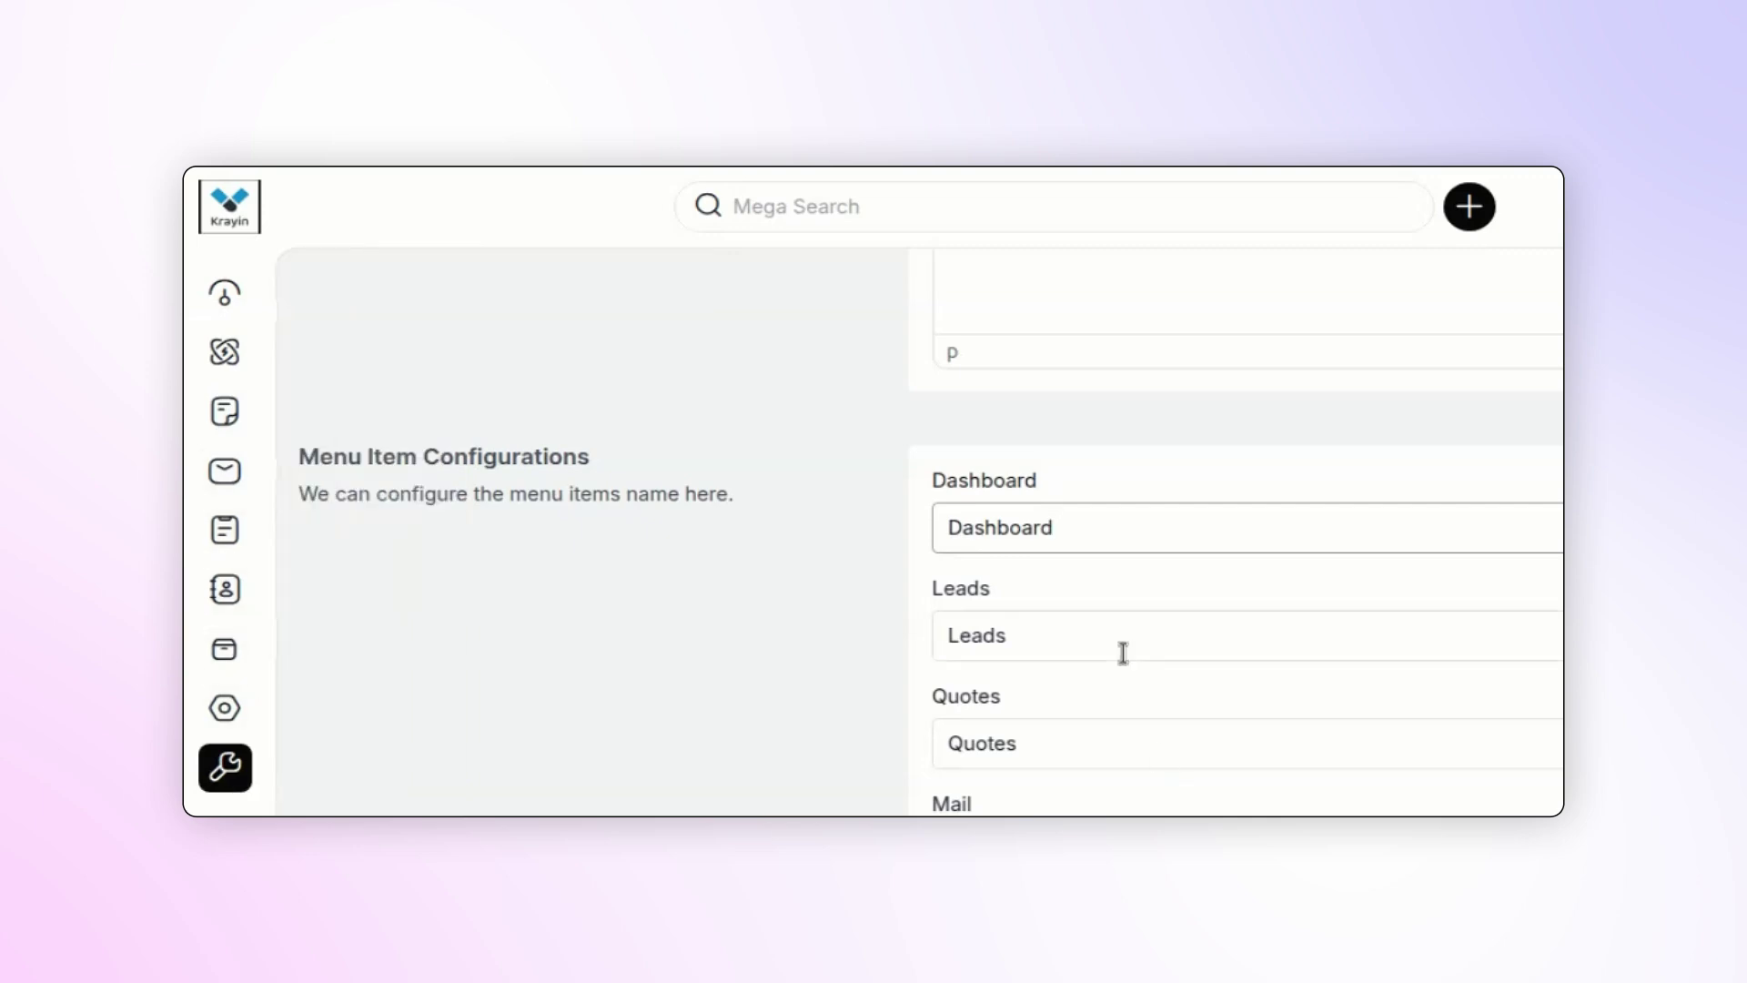
pyautogui.scroll(-4, 1122, 652)
pyautogui.scroll(-3, 1112, 769)
pyautogui.scroll(4, 1104, 702)
pyautogui.scroll(4, 1103, 773)
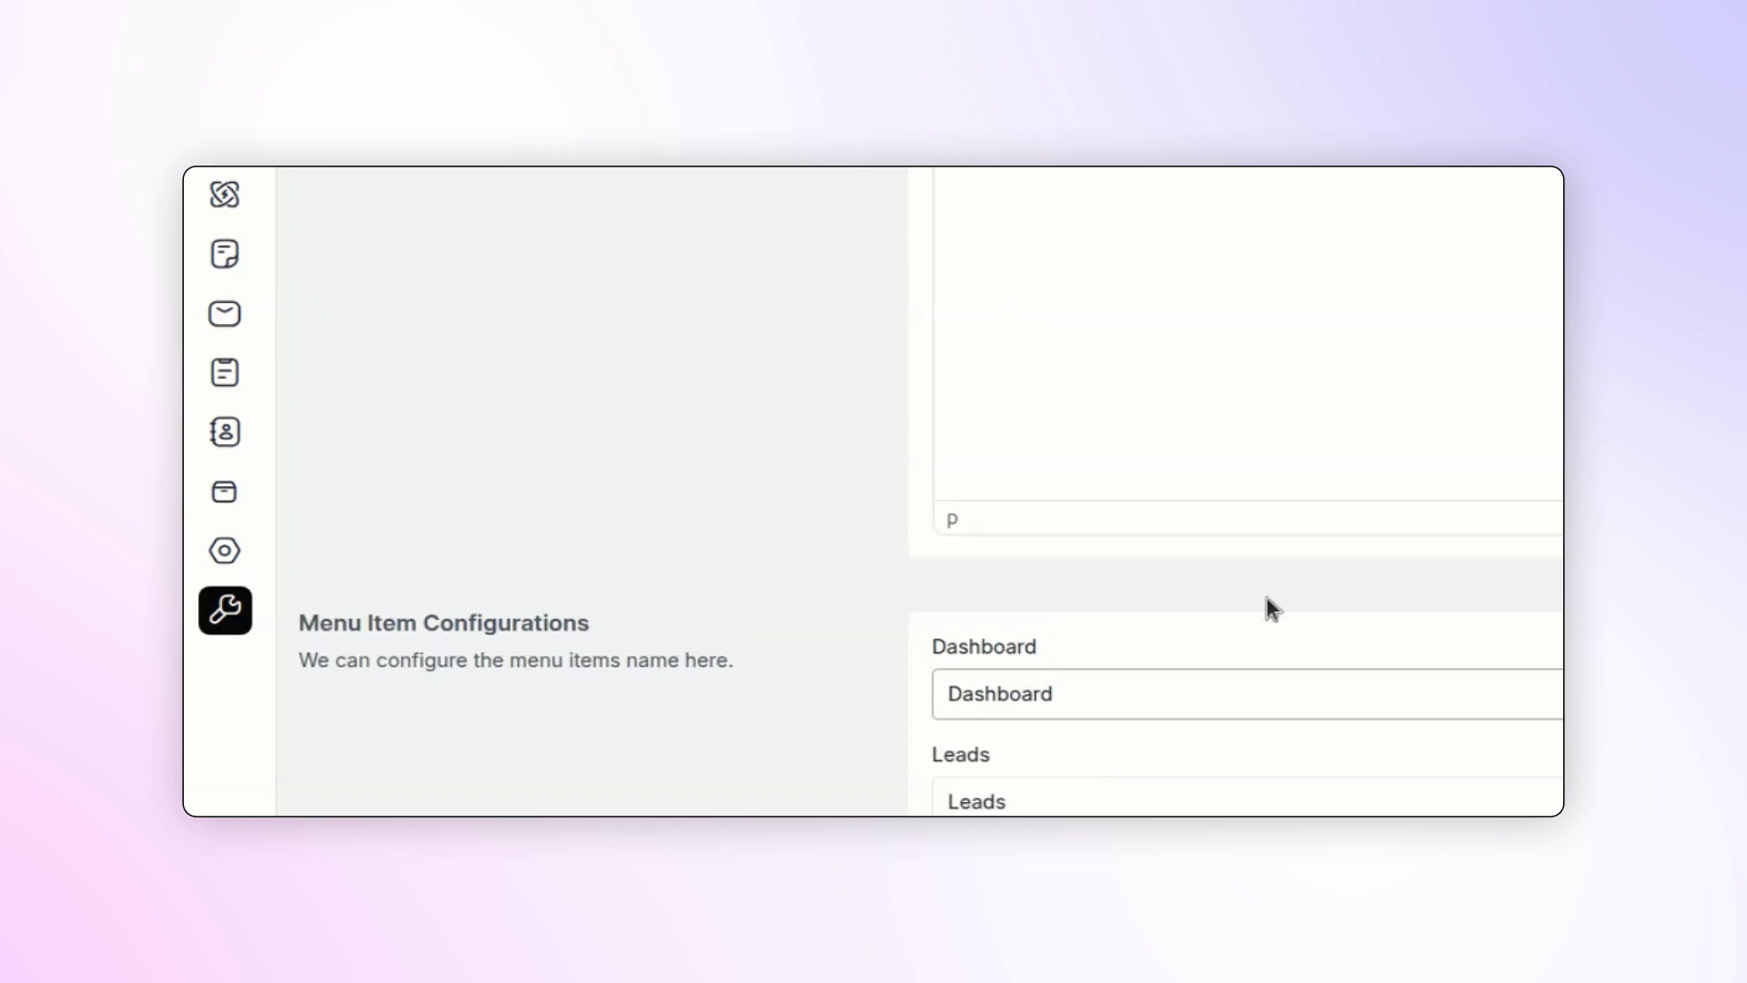
pyautogui.scroll(-1, 1267, 597)
pyautogui.write('Your')
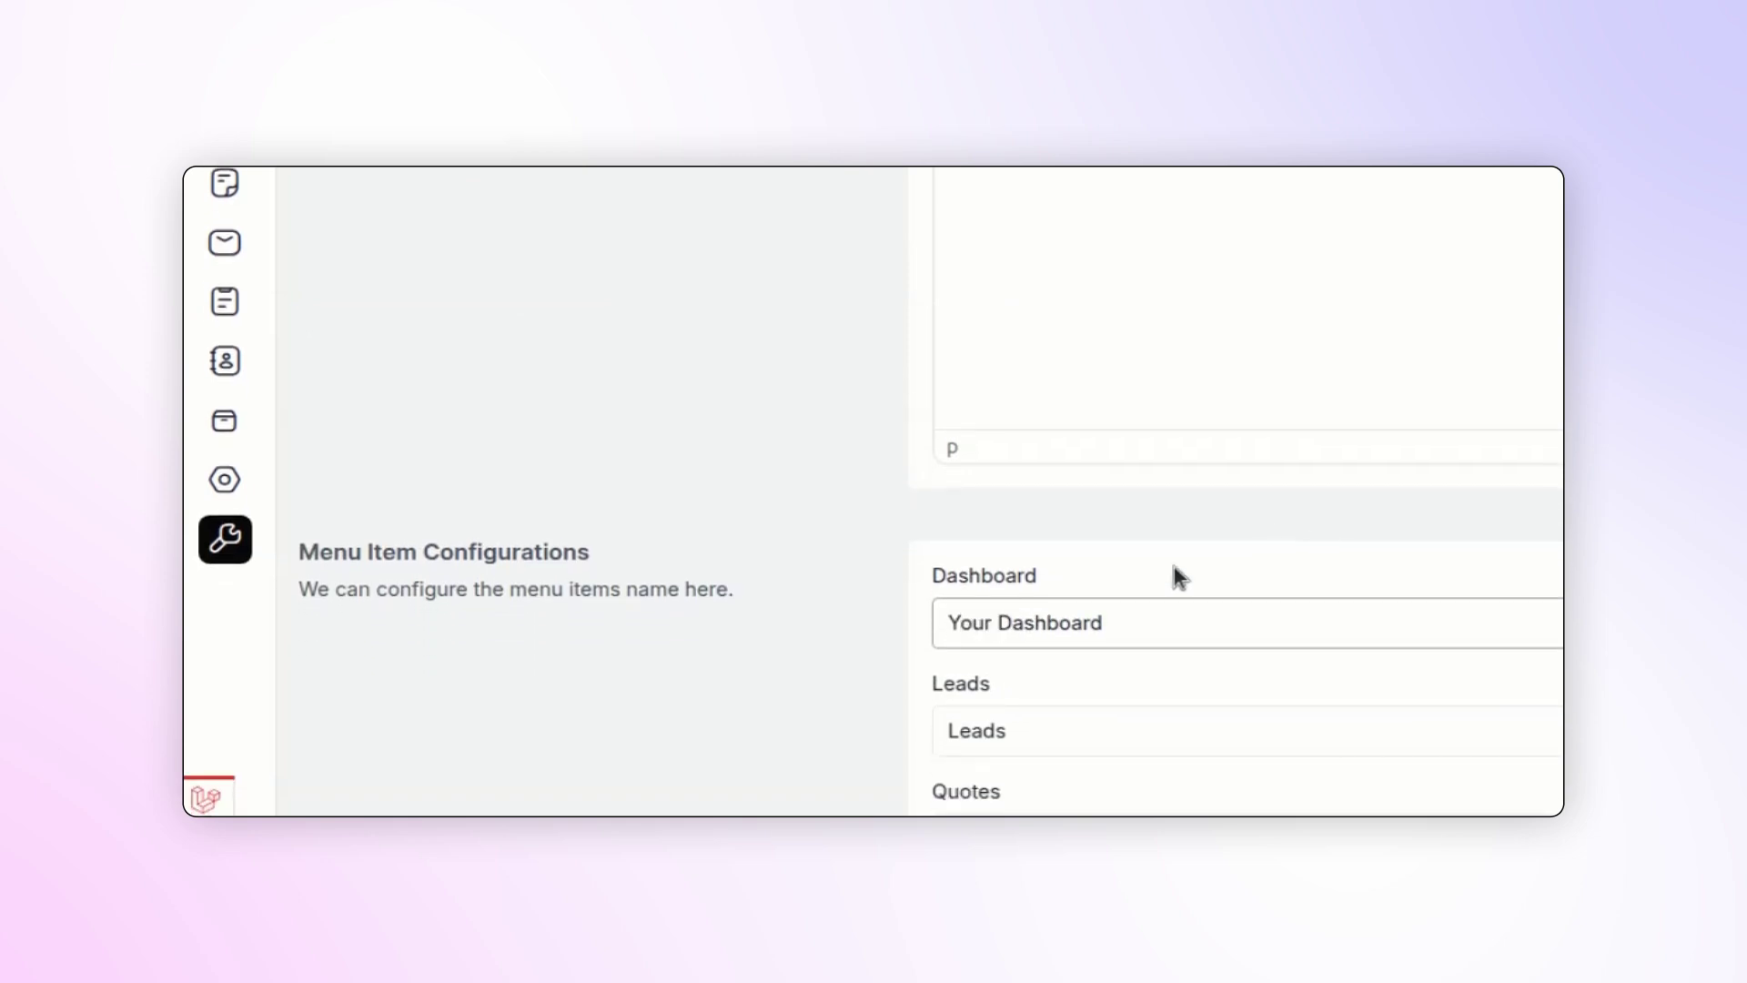
pyautogui.click(946, 730)
pyautogui.write('All')
pyautogui.press('Tab')
pyautogui.write('Latest')
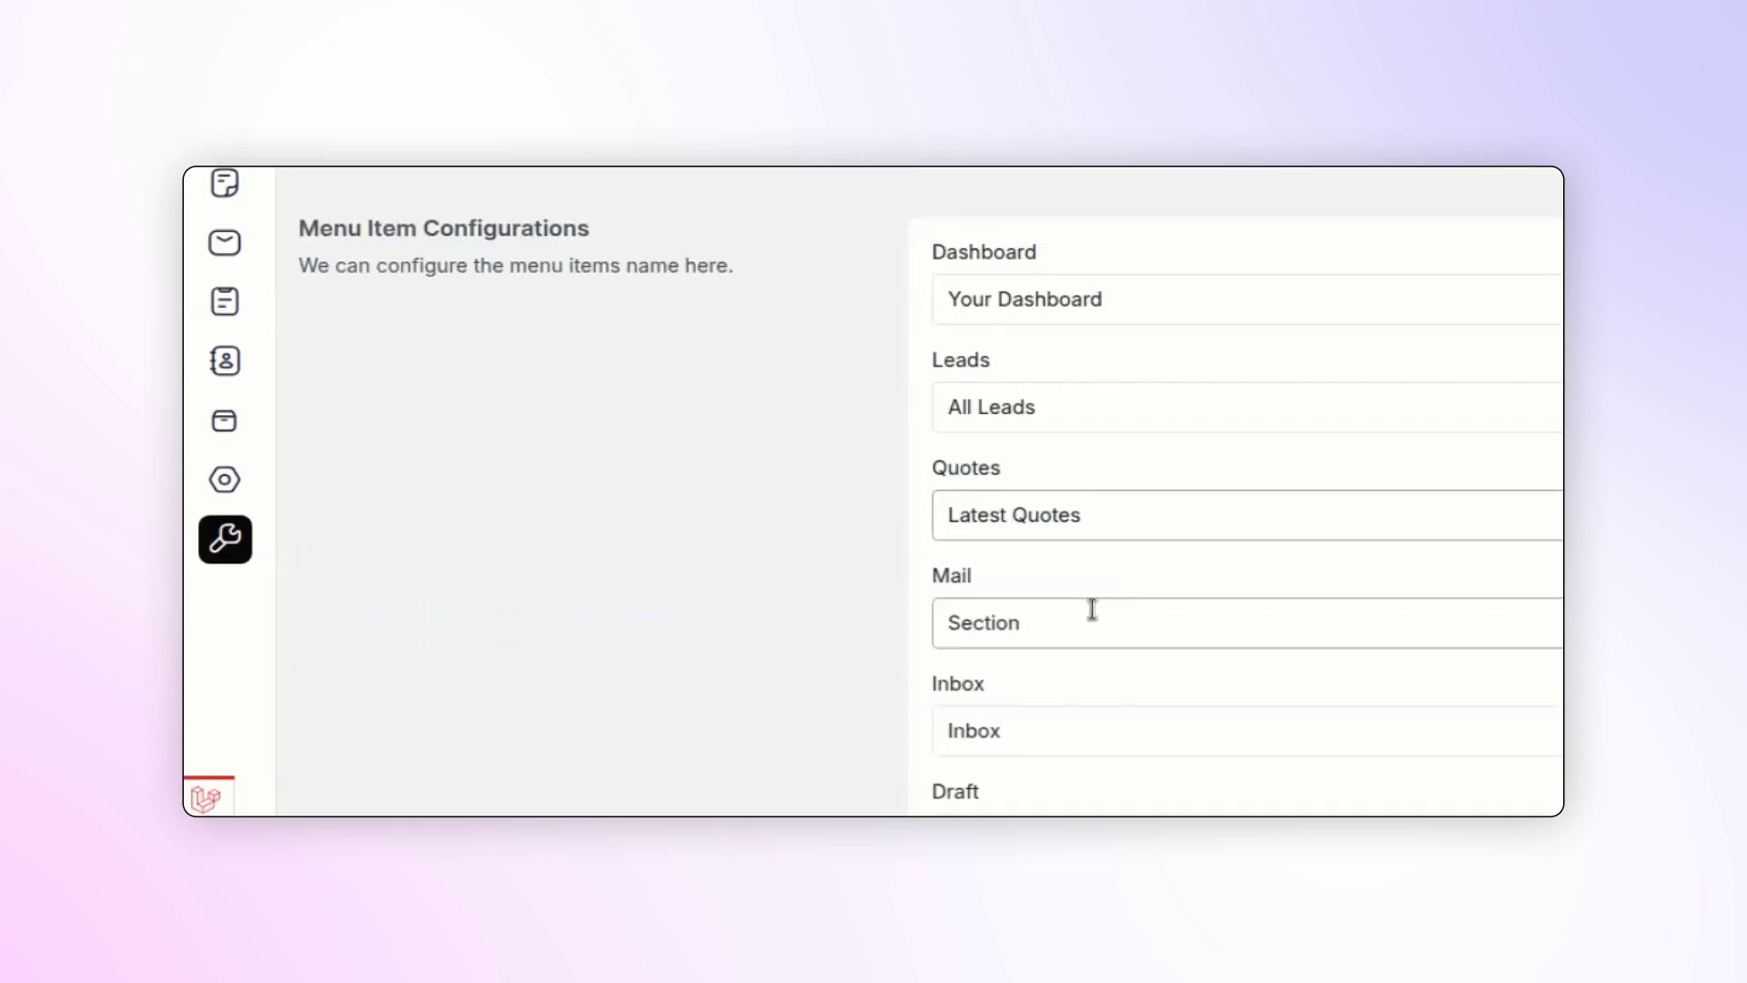
pyautogui.click(1092, 609)
pyautogui.write('l')
pyautogui.click(1116, 727)
pyautogui.write('es')
pyautogui.press('Tab')
pyautogui.write('s')
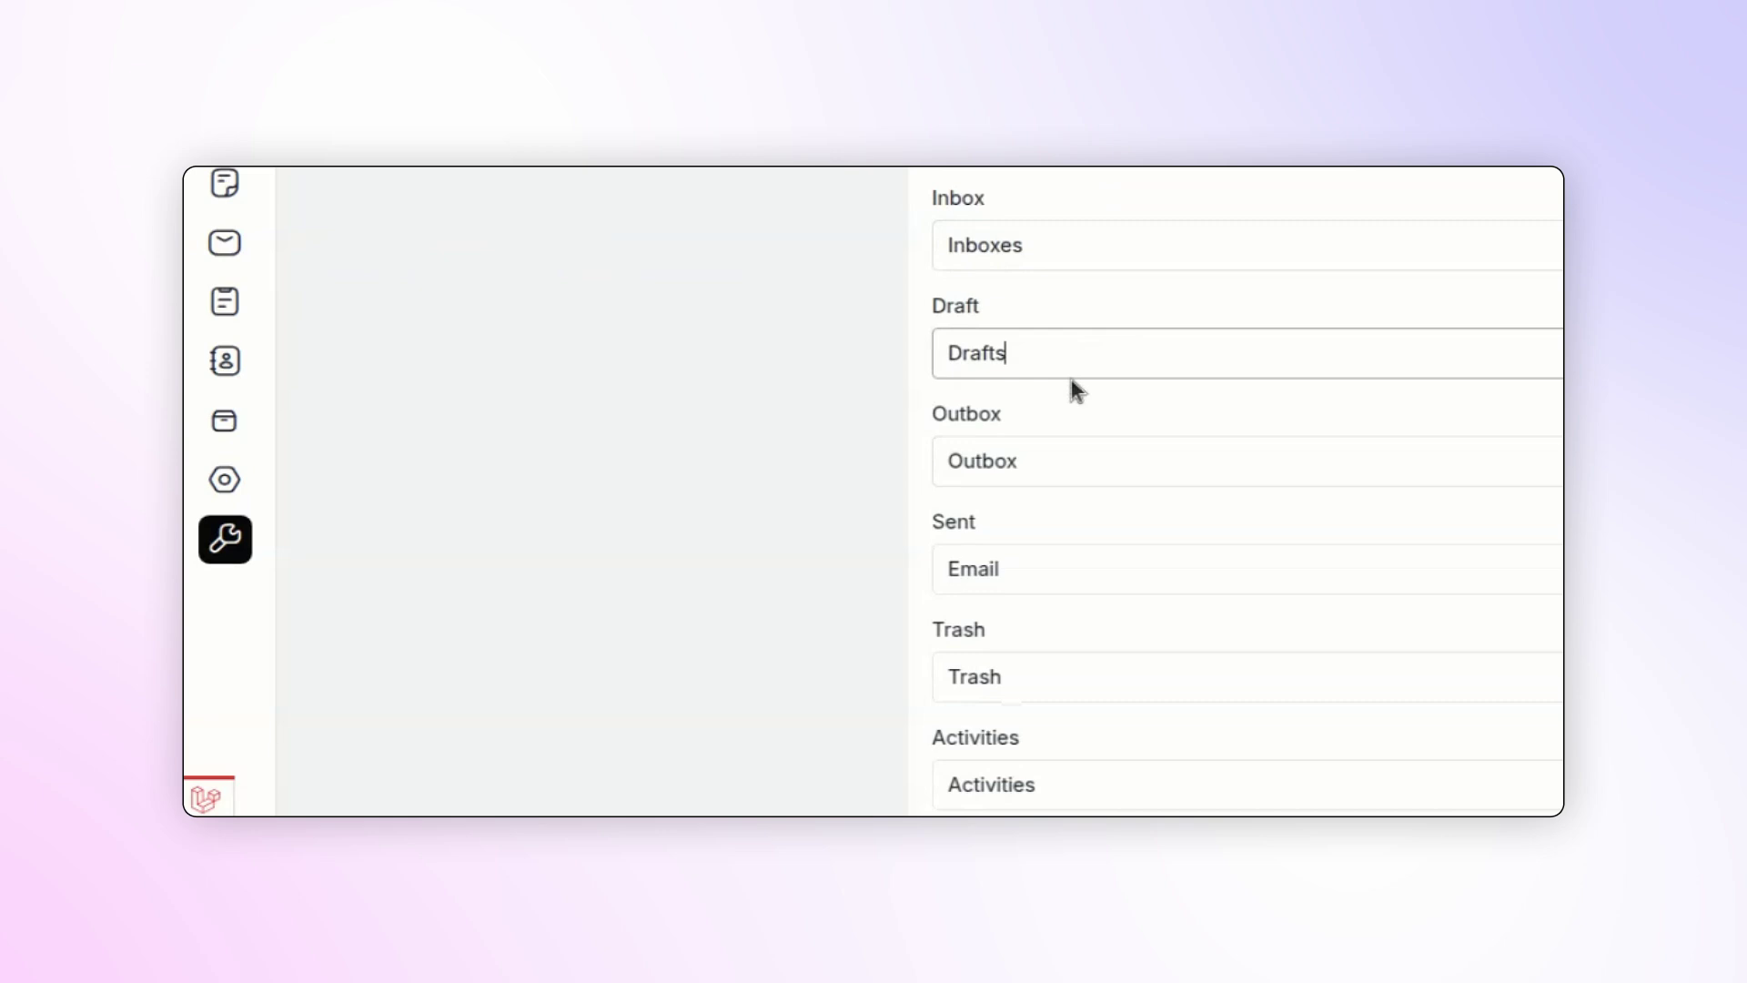
pyautogui.write('er')
pyautogui.press('Tab')
pyautogui.write('Folder')
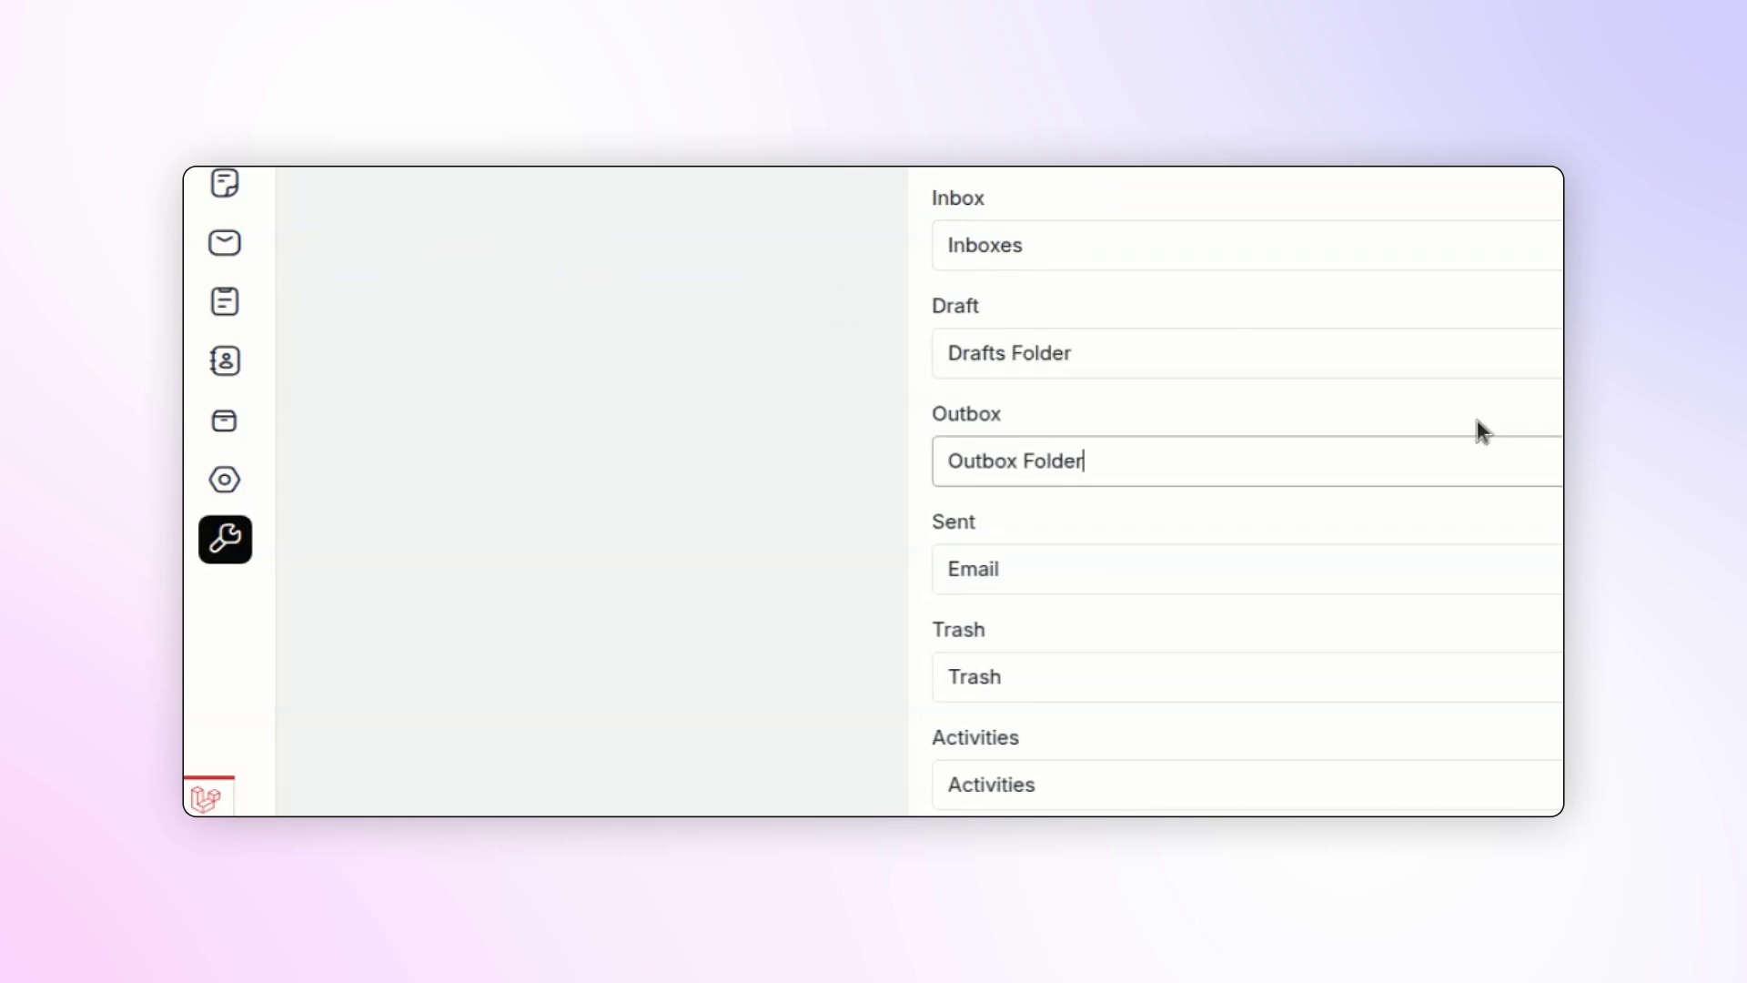
pyautogui.press('Tab')
pyautogui.write('ent')
pyautogui.press('Tab')
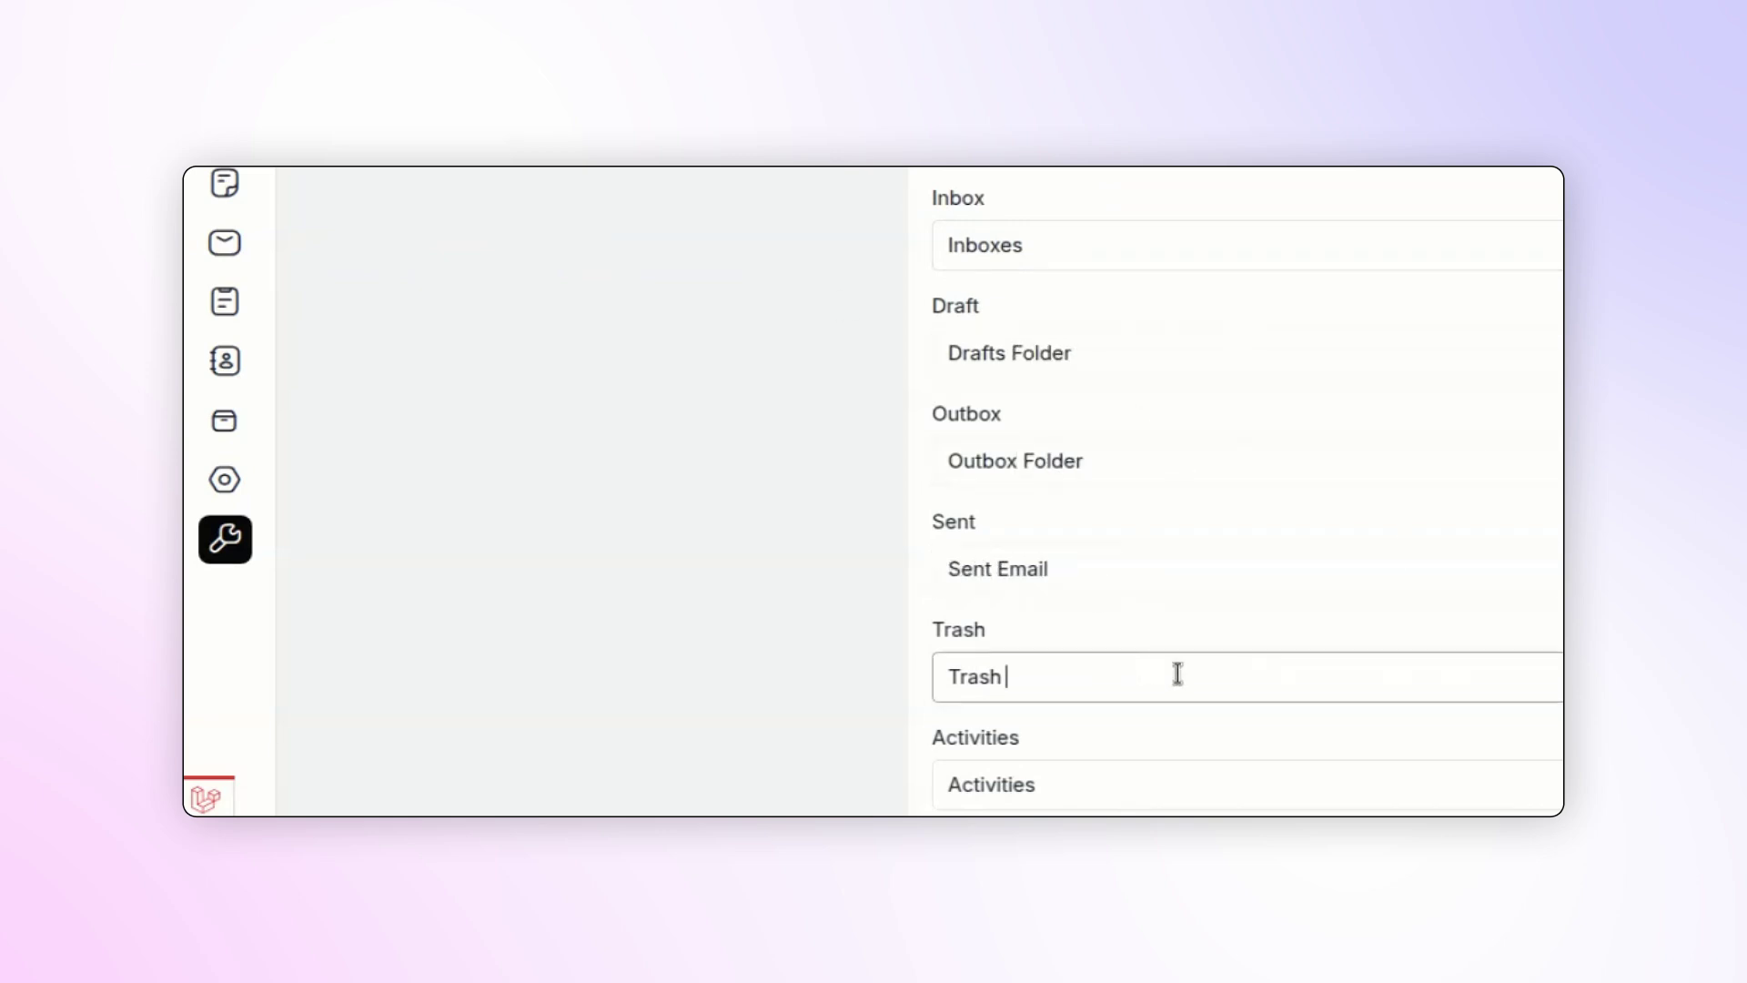
pyautogui.write('folder')
# Step: Rename the Trash, Activities, Contacts, Persons, Organizations, Products (All Product types) and Configurations labels
pyautogui.press('Tab')
pyautogui.write('All')
pyautogui.press('Tab')
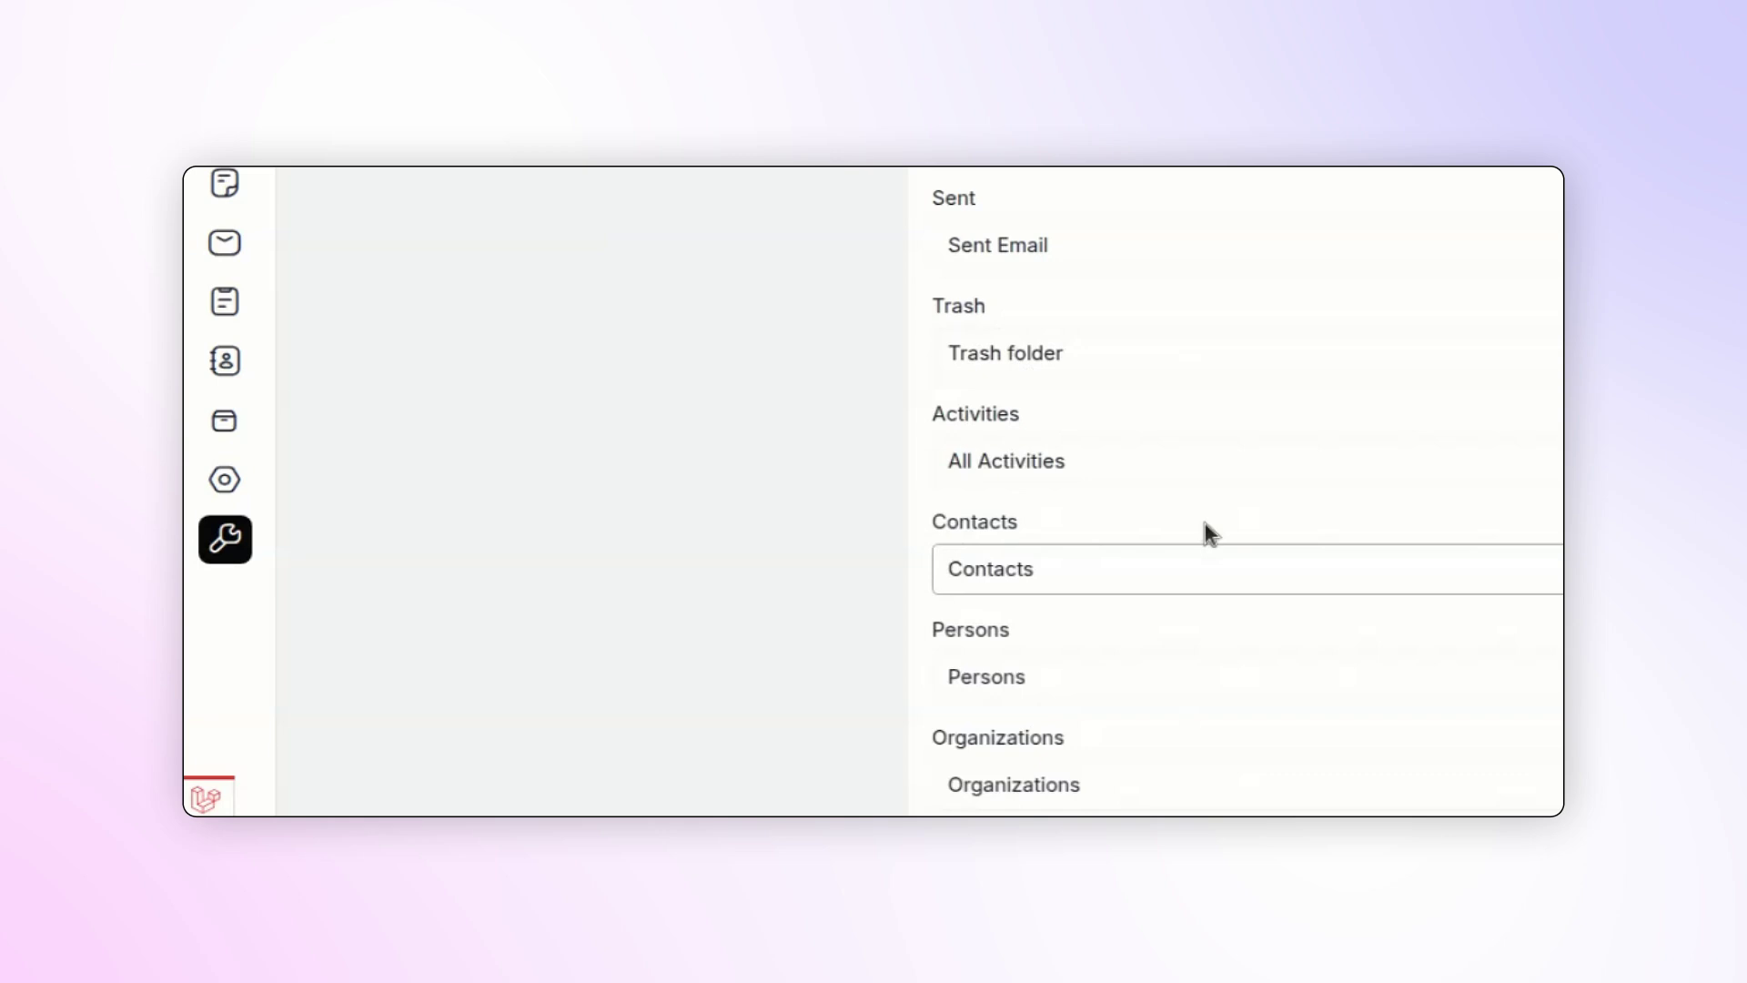
pyautogui.press('Home')
pyautogui.write('Latest')
pyautogui.press('Tab')
pyautogui.write('ers')
pyautogui.scroll(-4, 1198, 656)
pyautogui.doubleClick(1049, 190)
pyautogui.write('-')
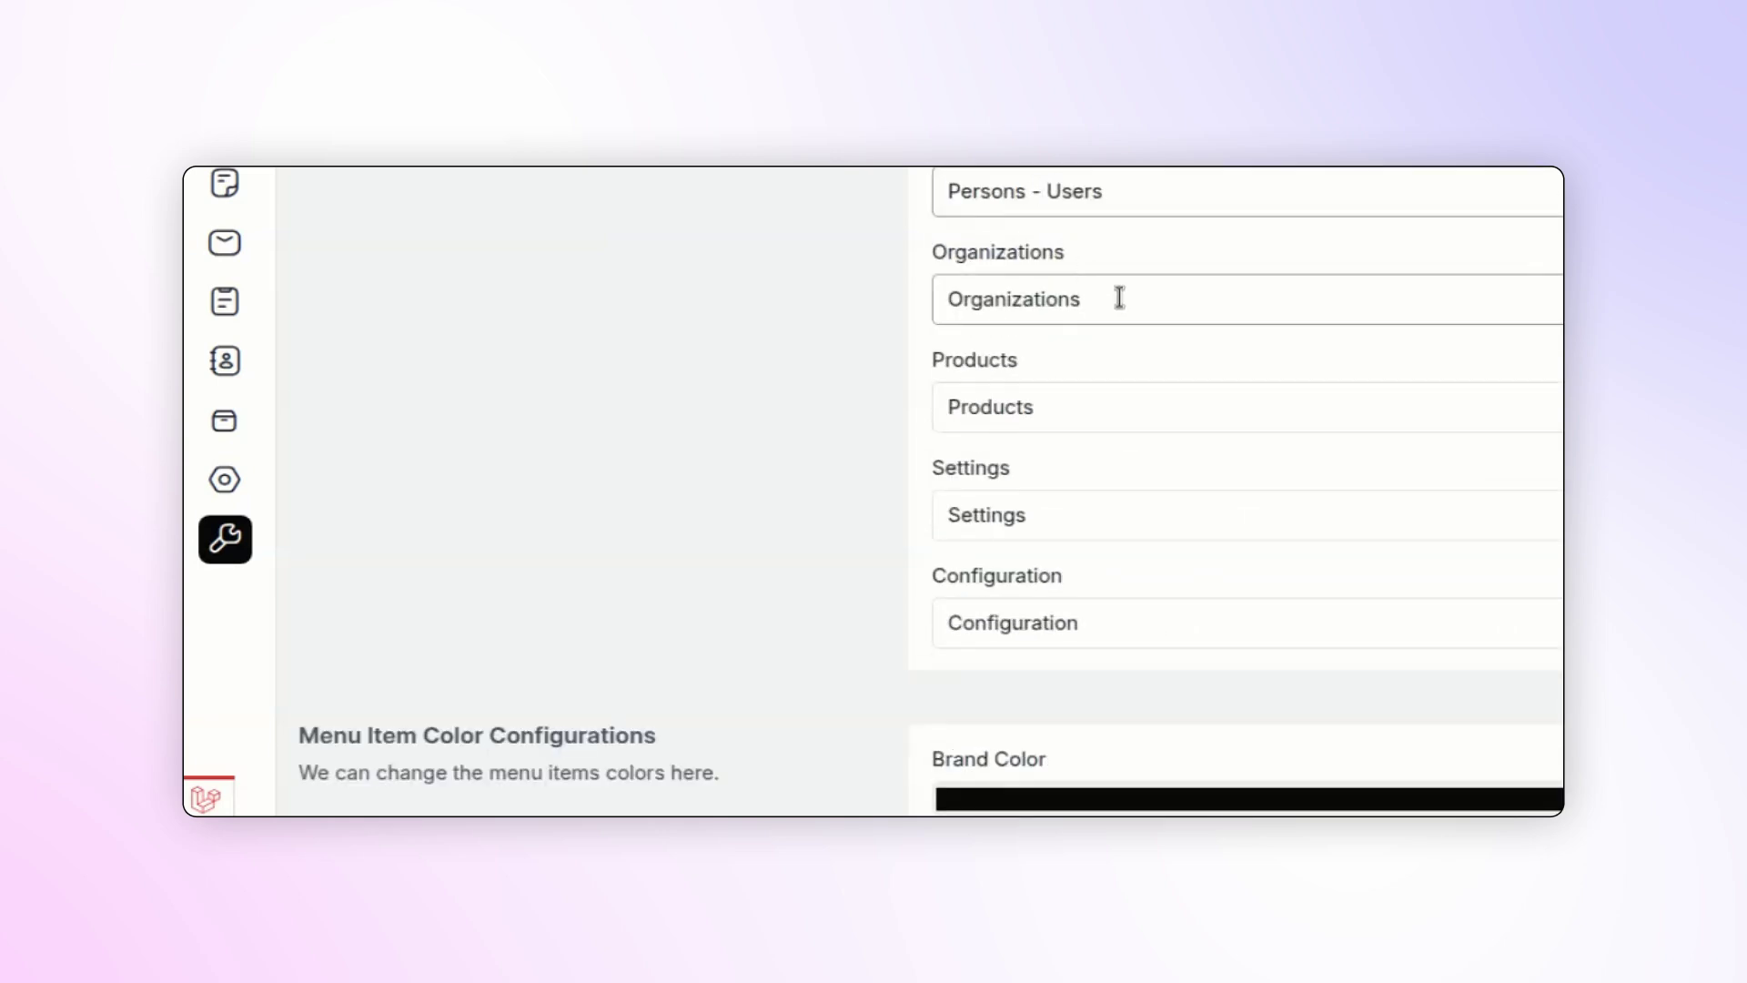
pyautogui.click(1119, 298)
pyautogui.press('BackSpace')
pyautogui.press('Home')
pyautogui.write('All')
pyautogui.press('End')
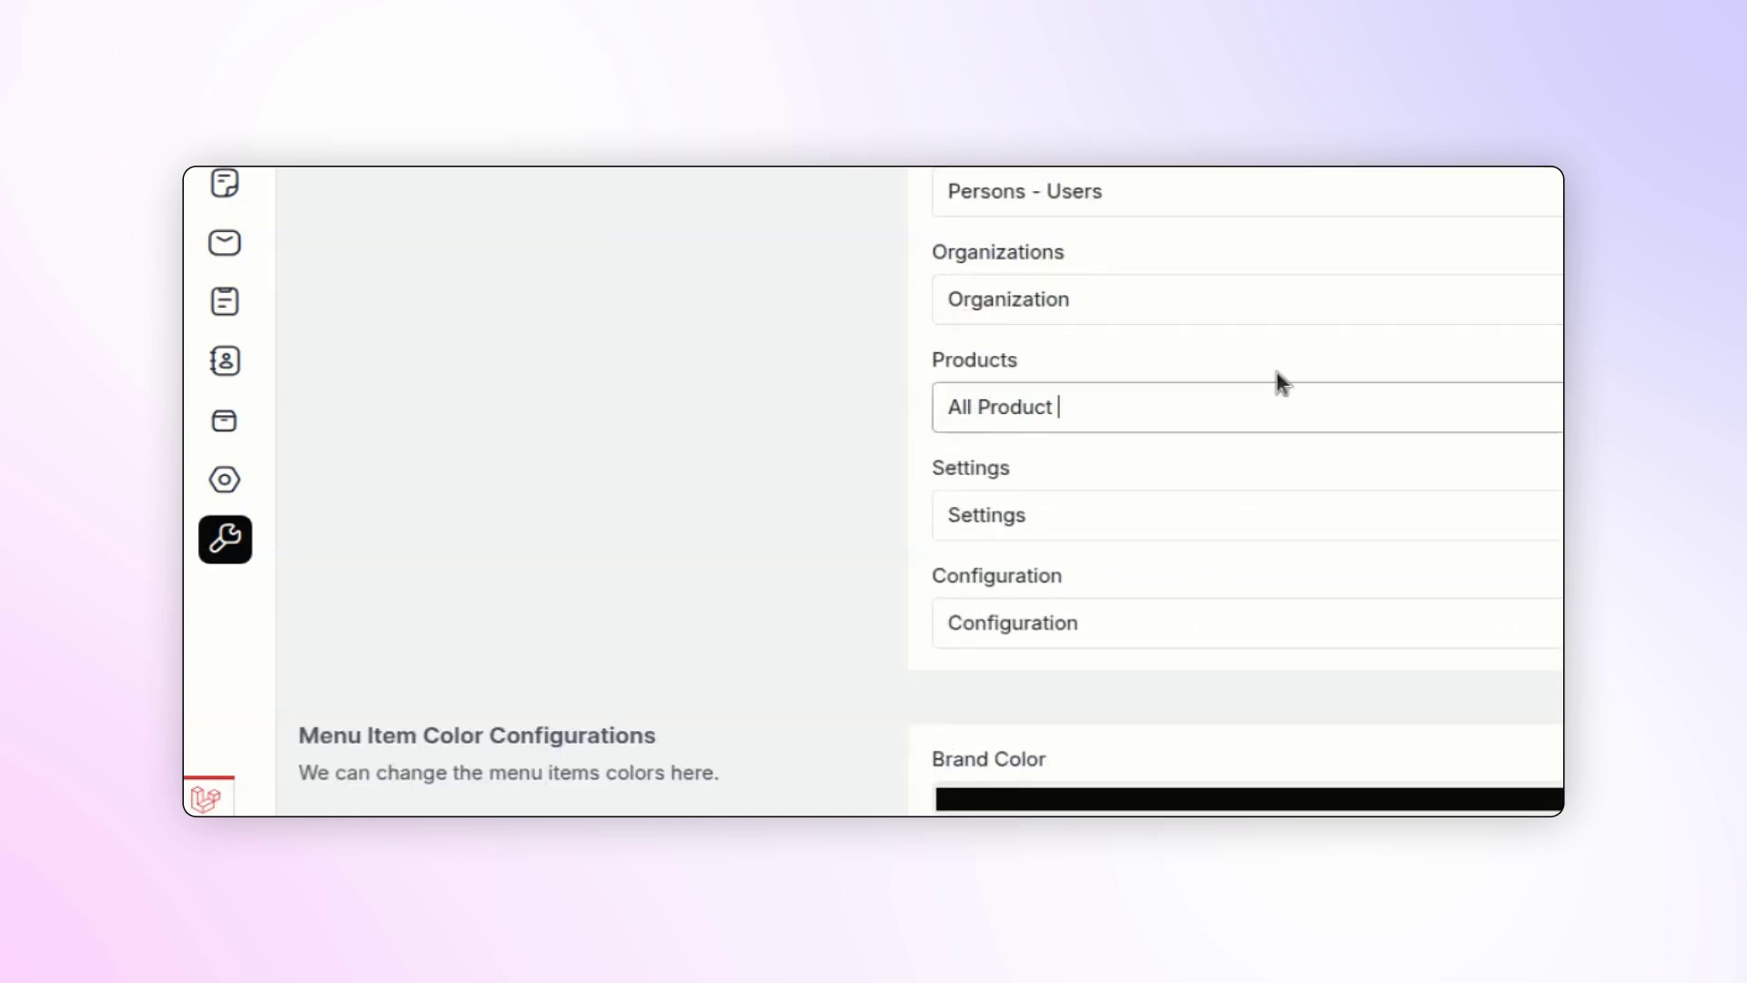
pyautogui.write('types')
pyautogui.click(1052, 500)
pyautogui.write('Section')
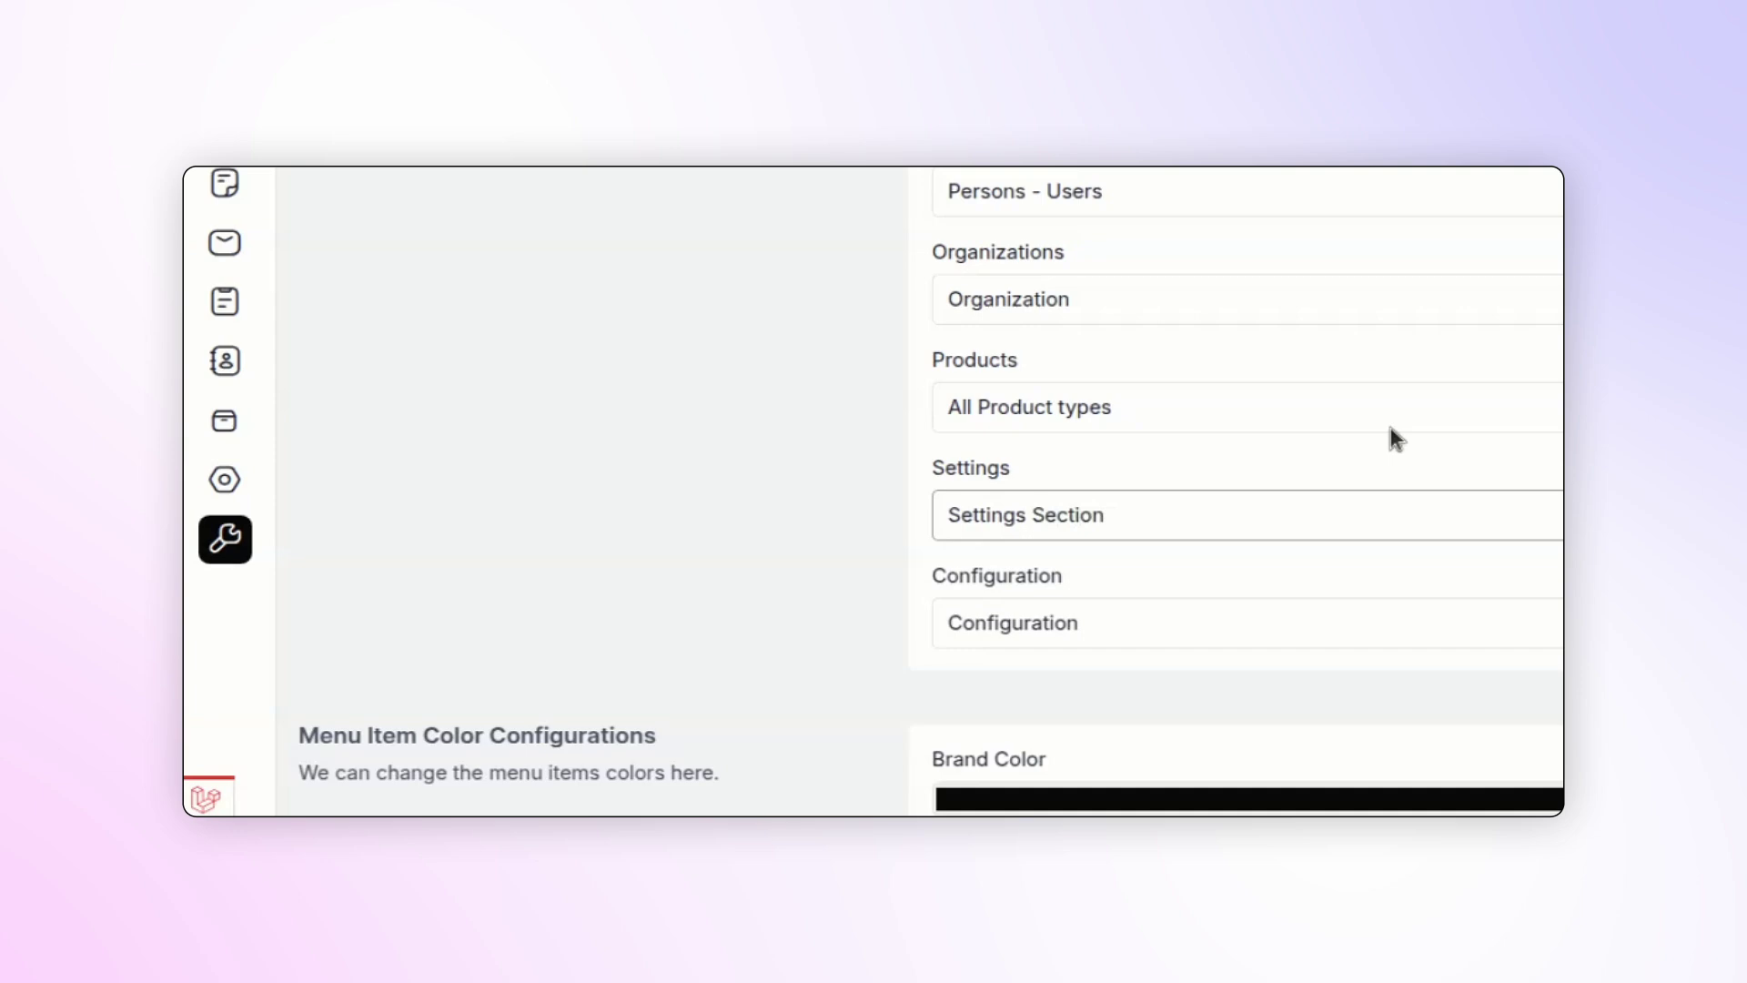
pyautogui.click(1416, 622)
pyautogui.write('s')
pyautogui.scroll(5, 1480, 417)
pyautogui.scroll(3, 1123, 371)
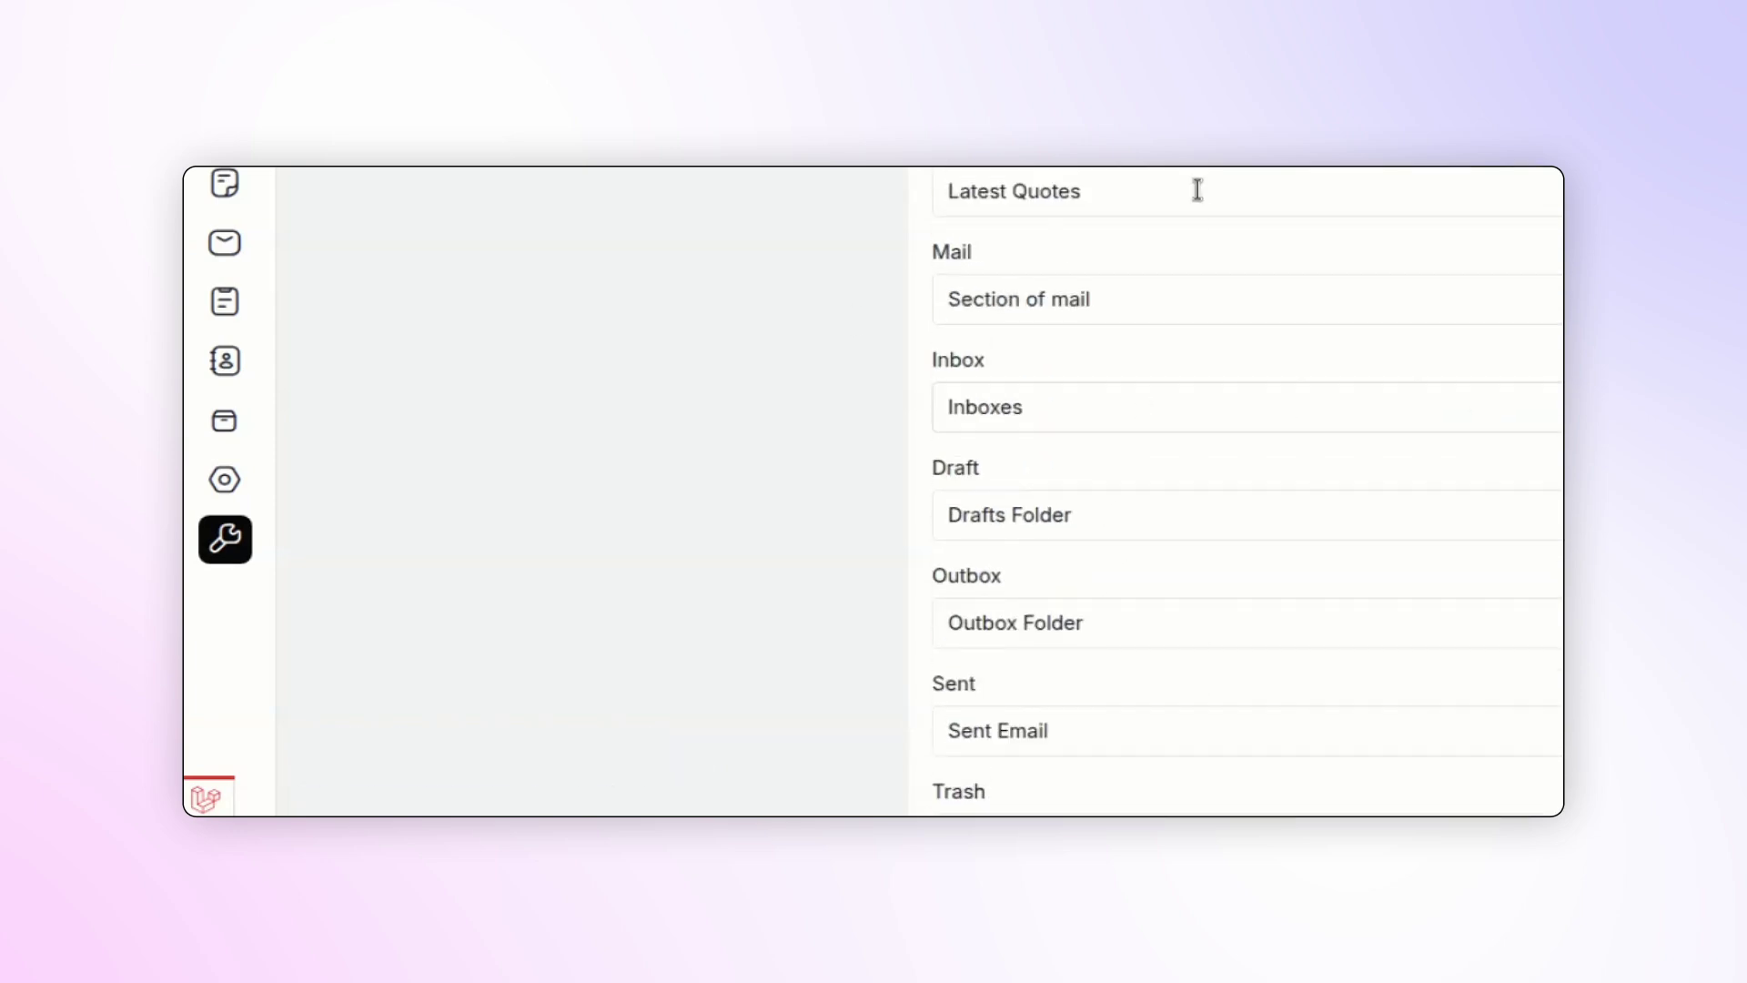
pyautogui.scroll(3, 1197, 186)
pyautogui.scroll(5, 1005, 297)
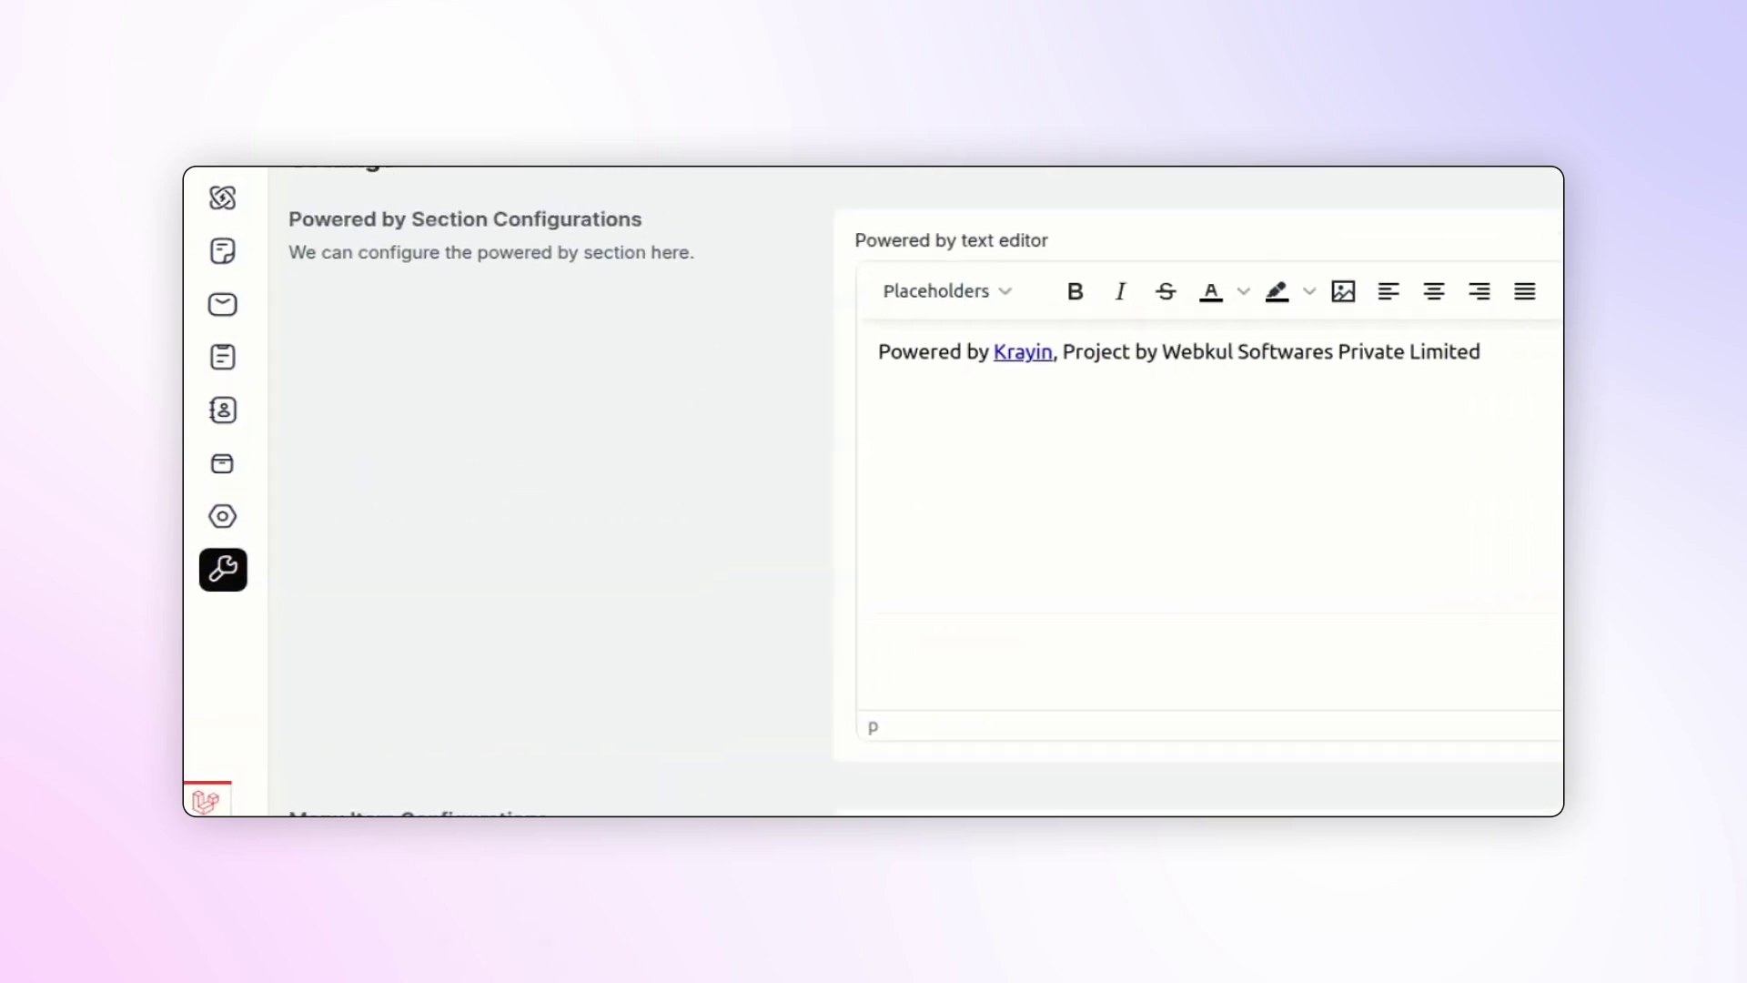
pyautogui.scroll(3, 1458, 265)
# Step: Save the renamed menu labels, check All Leads and the Mail folders in the sidebar, and return to Settings
pyautogui.click(1463, 270)
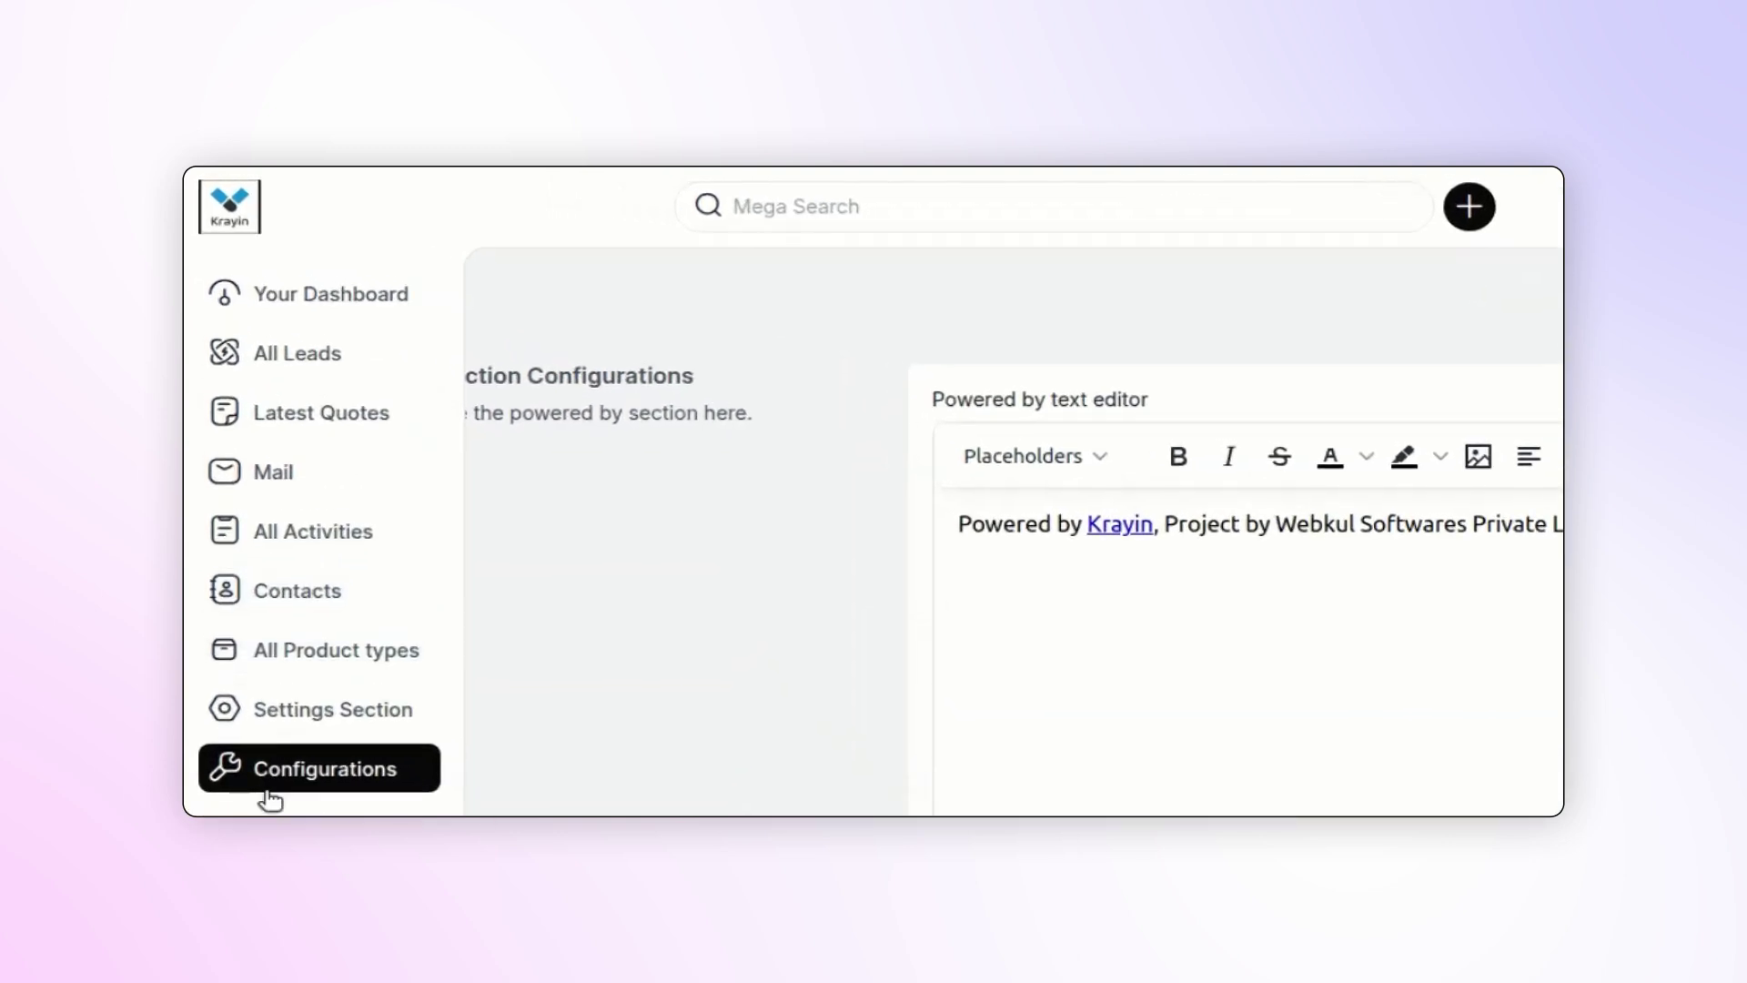
pyautogui.click(292, 361)
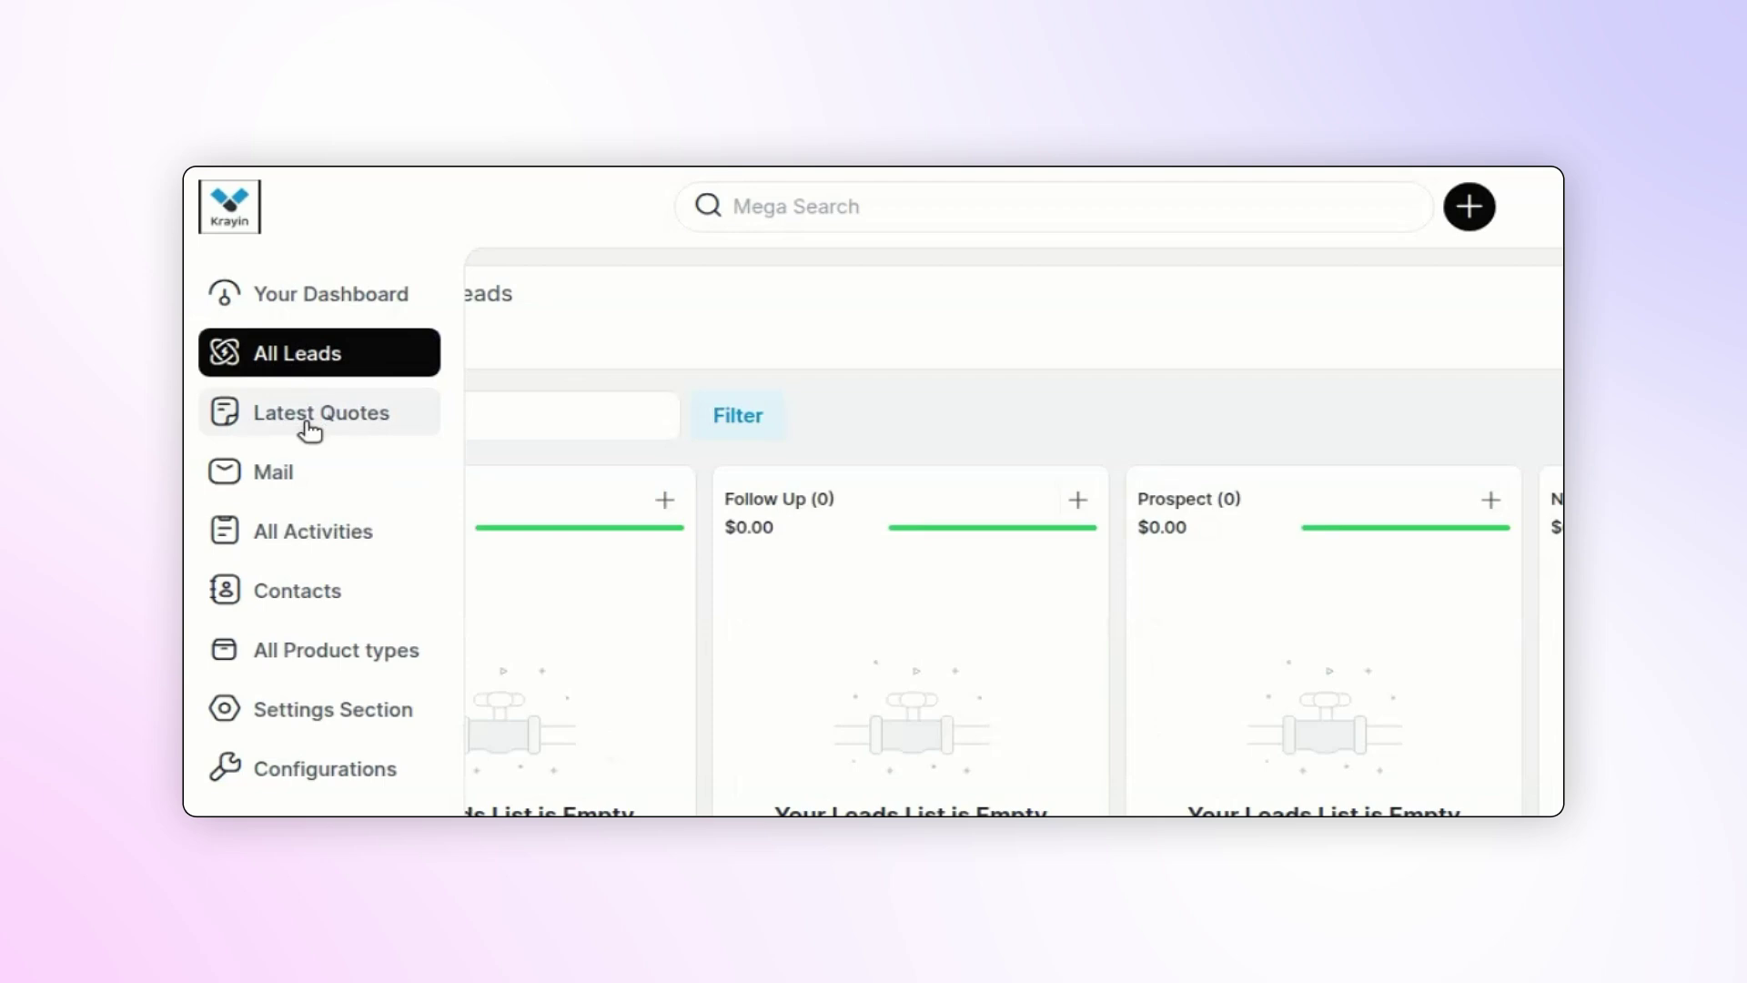
pyautogui.click(393, 476)
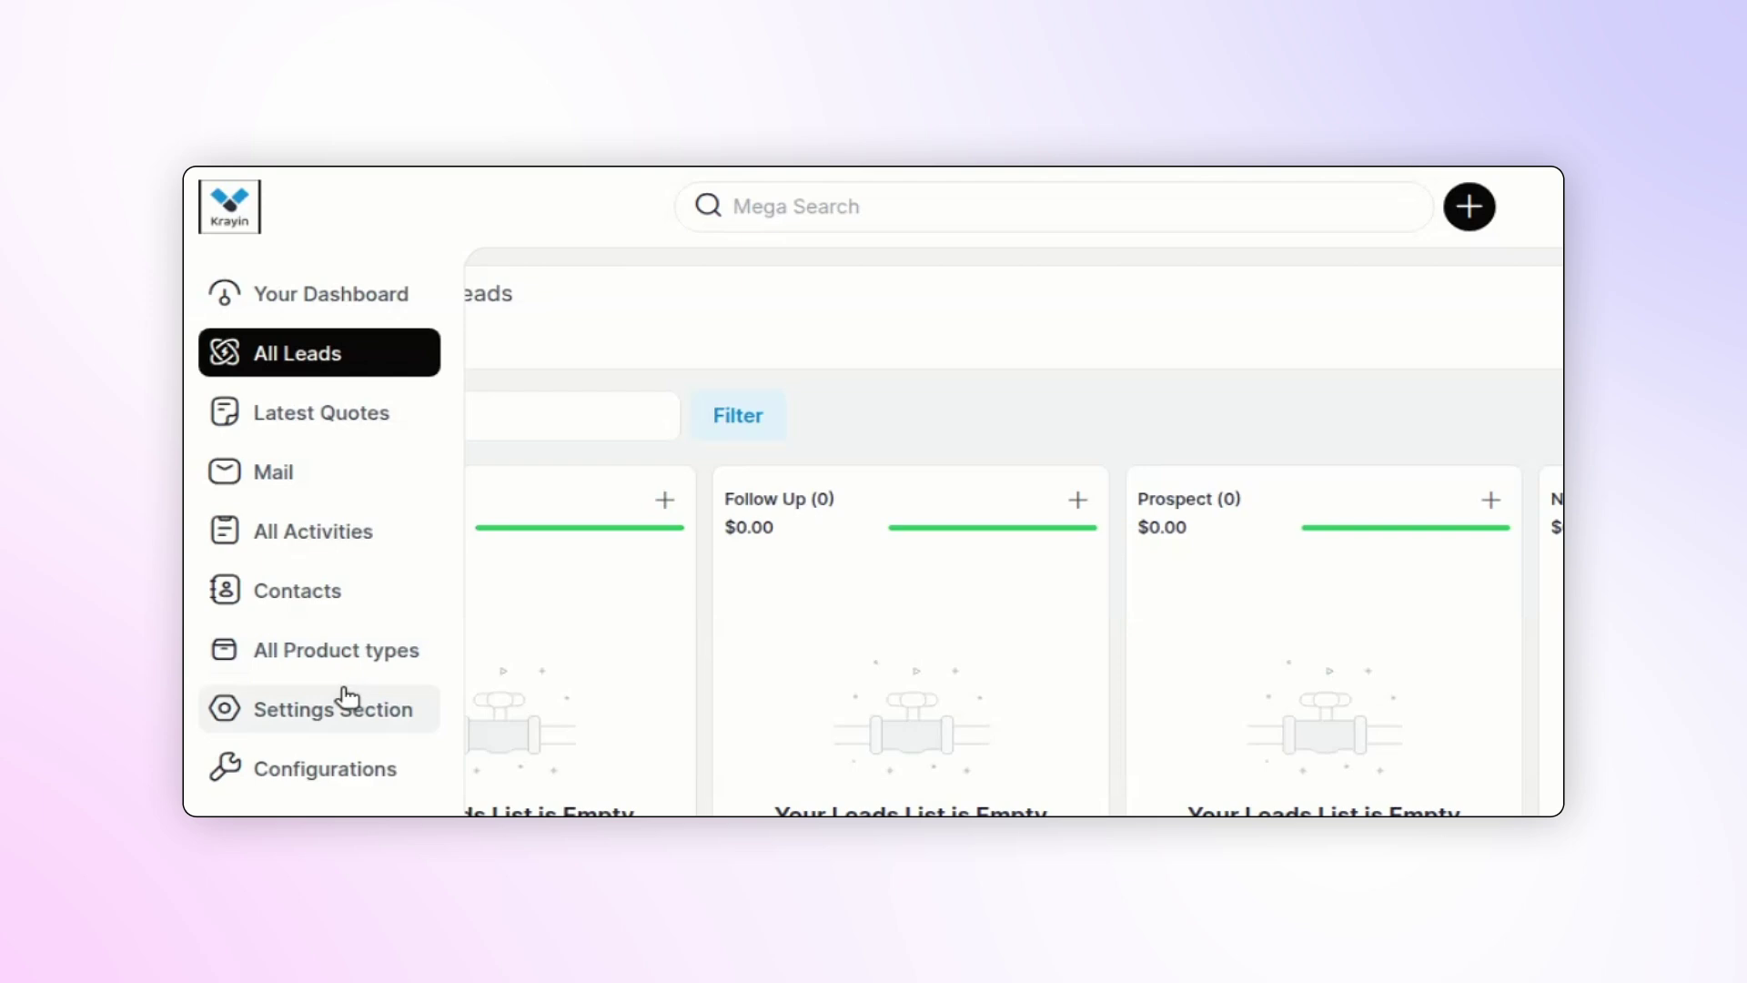
pyautogui.click(328, 770)
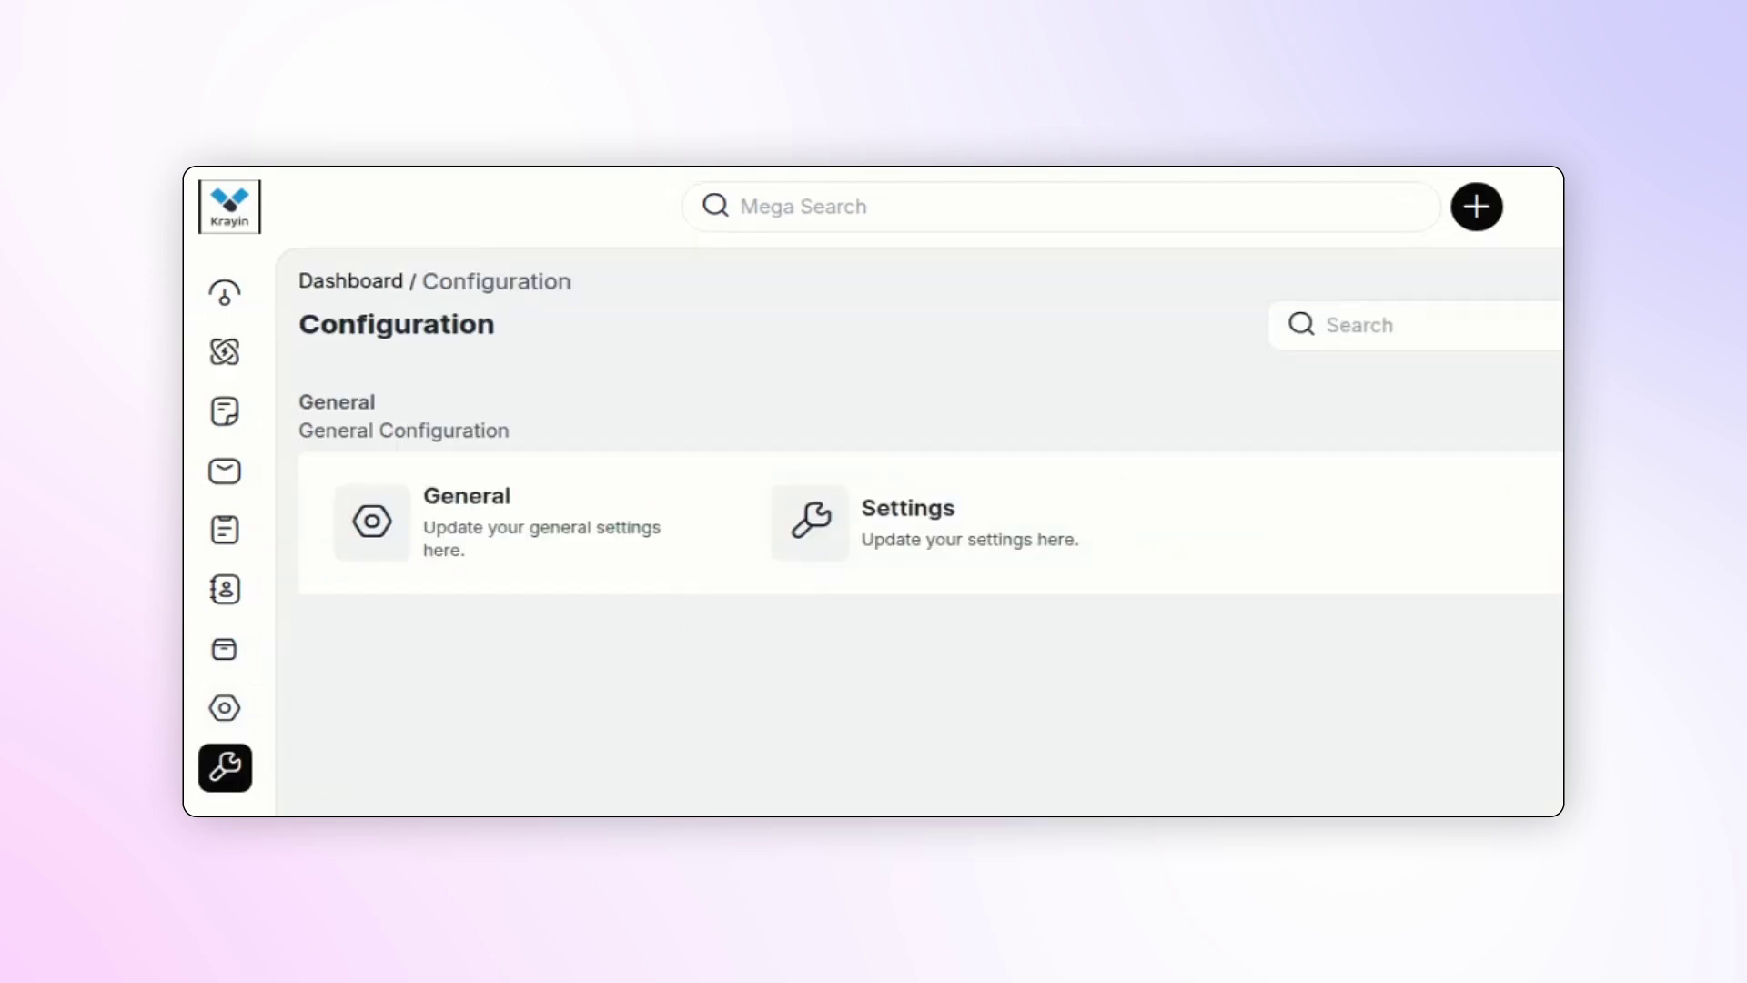
pyautogui.click(928, 546)
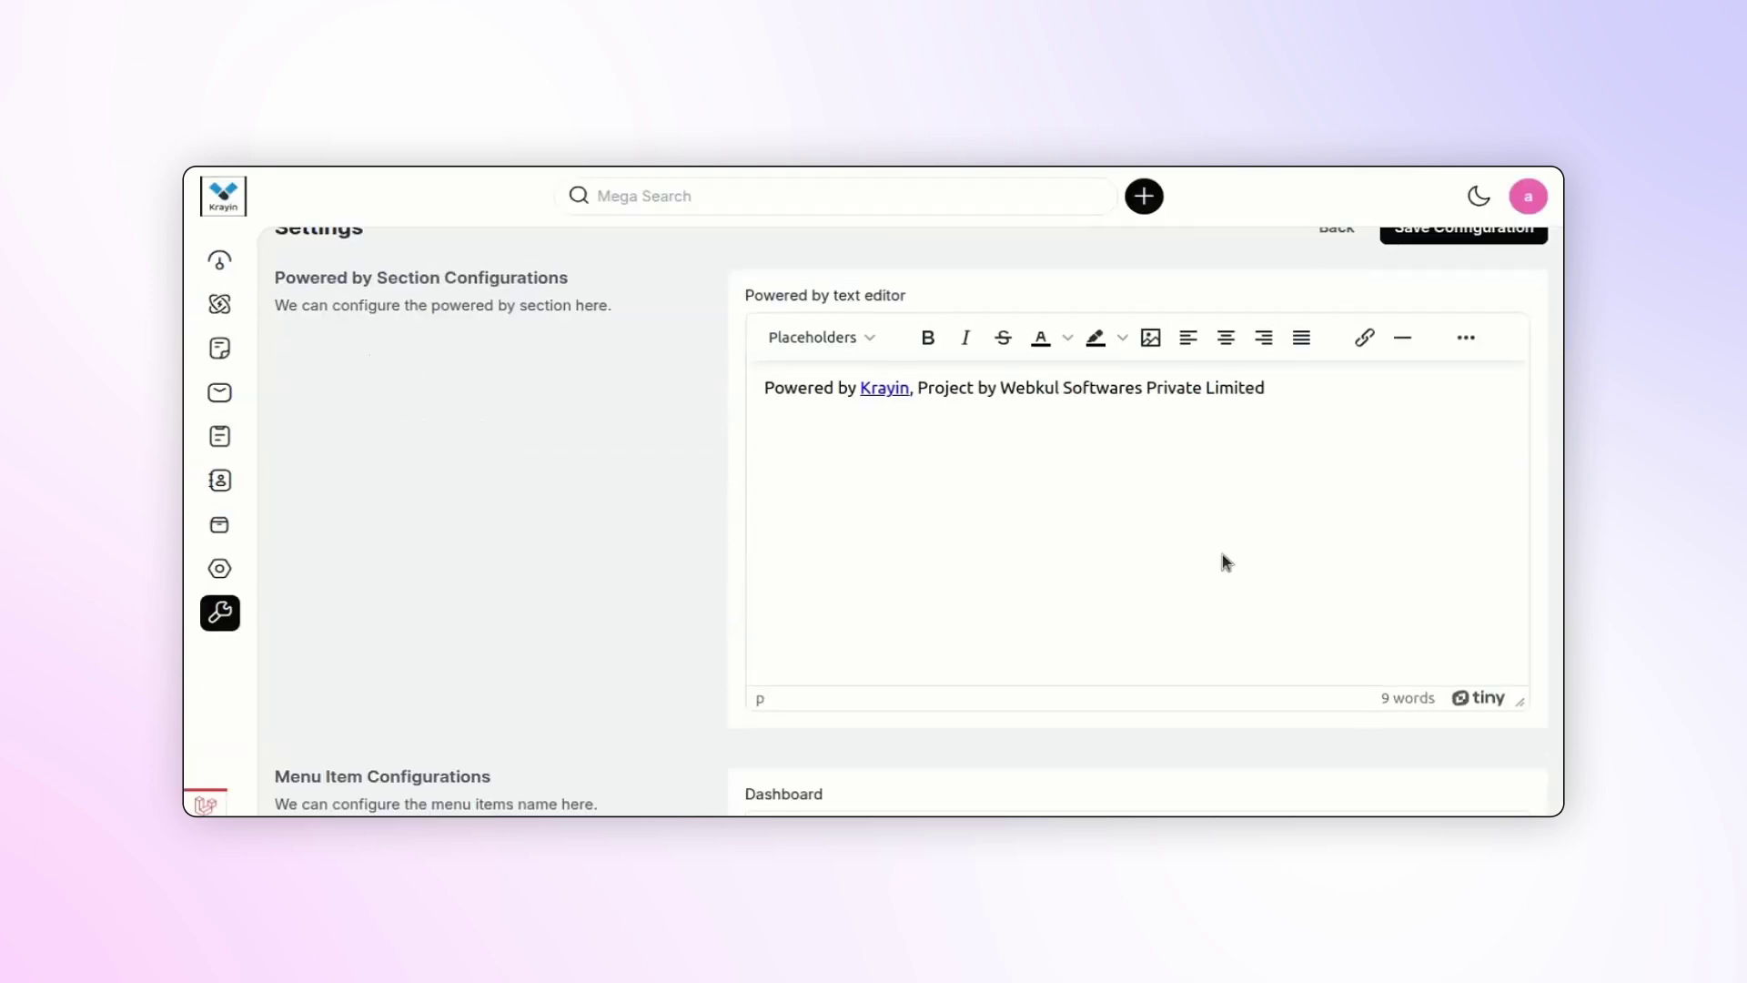
pyautogui.scroll(-10, 1222, 555)
pyautogui.scroll(-5, 1269, 572)
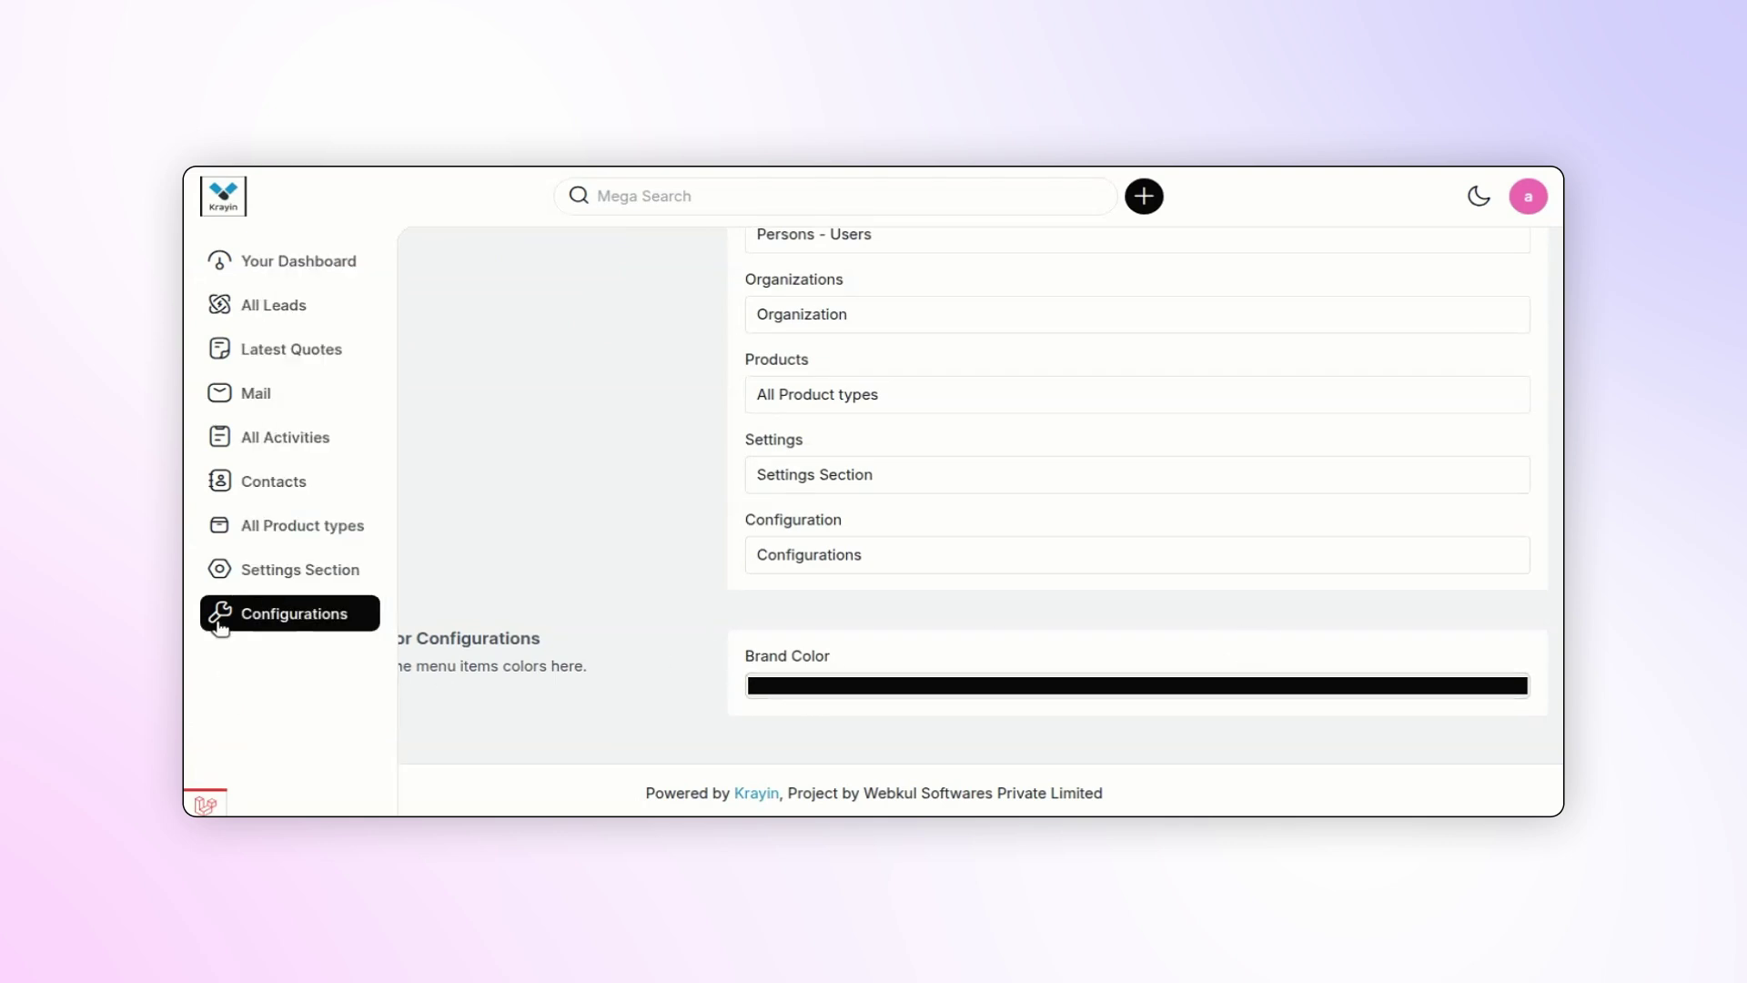
pyautogui.moveTo(219, 437)
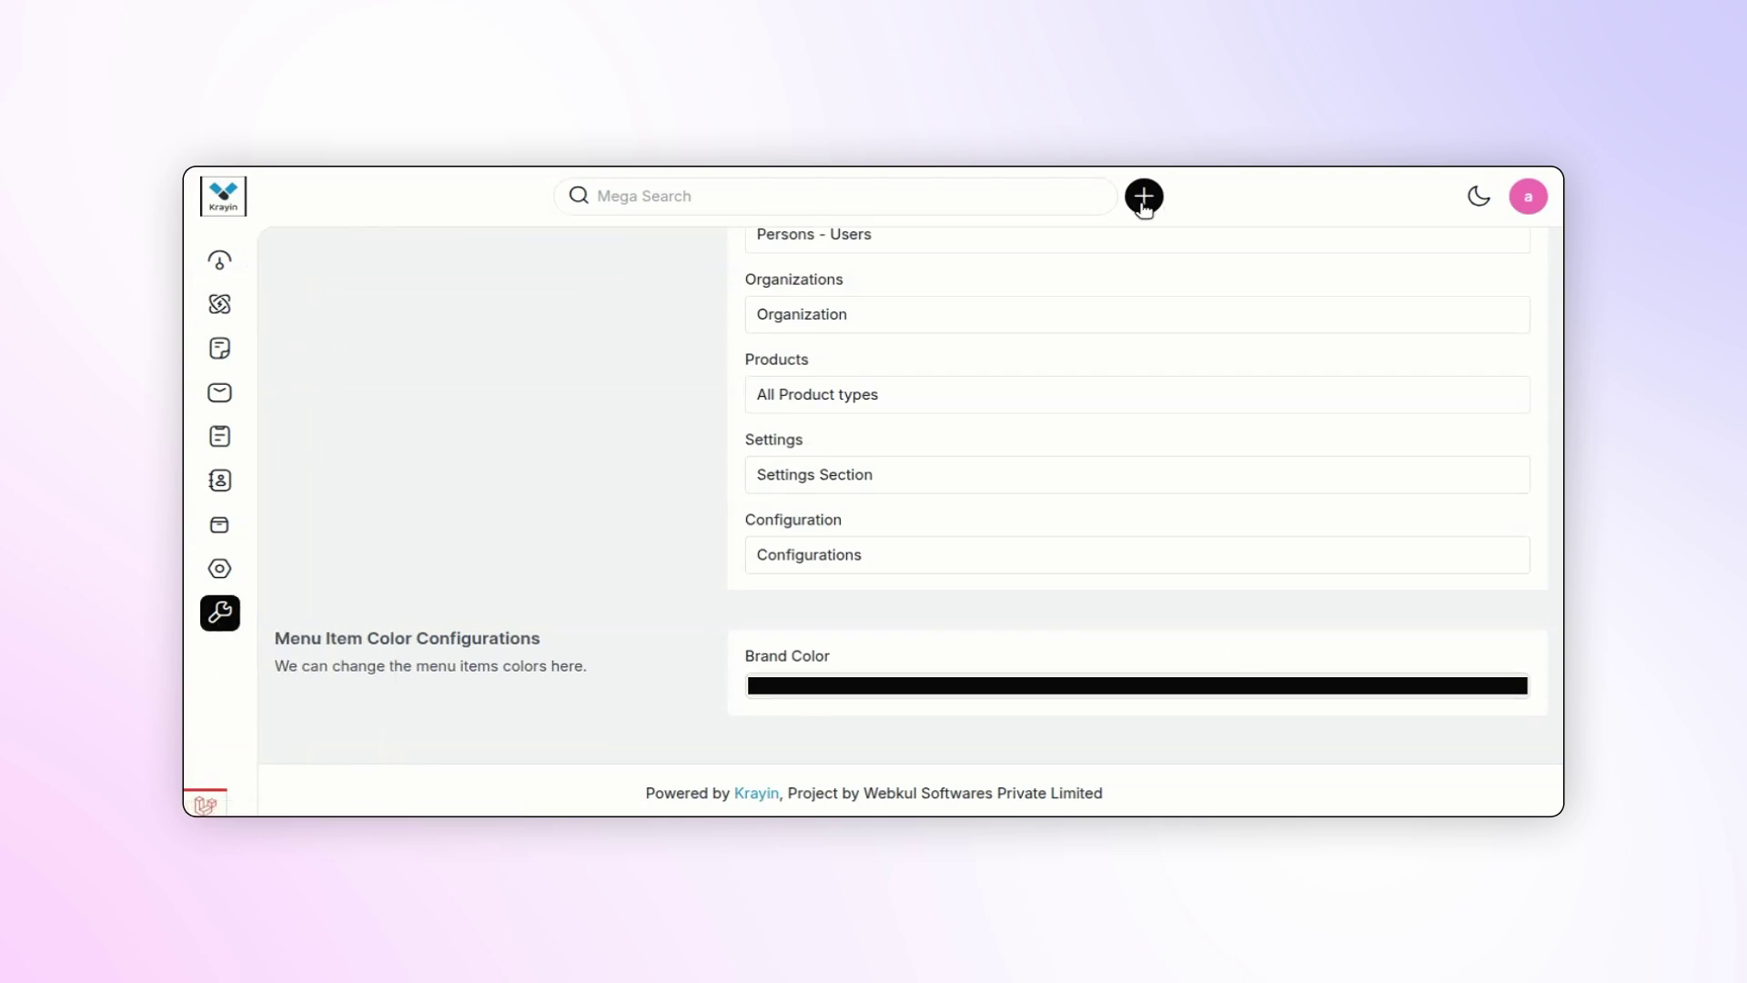
pyautogui.moveTo(219, 261)
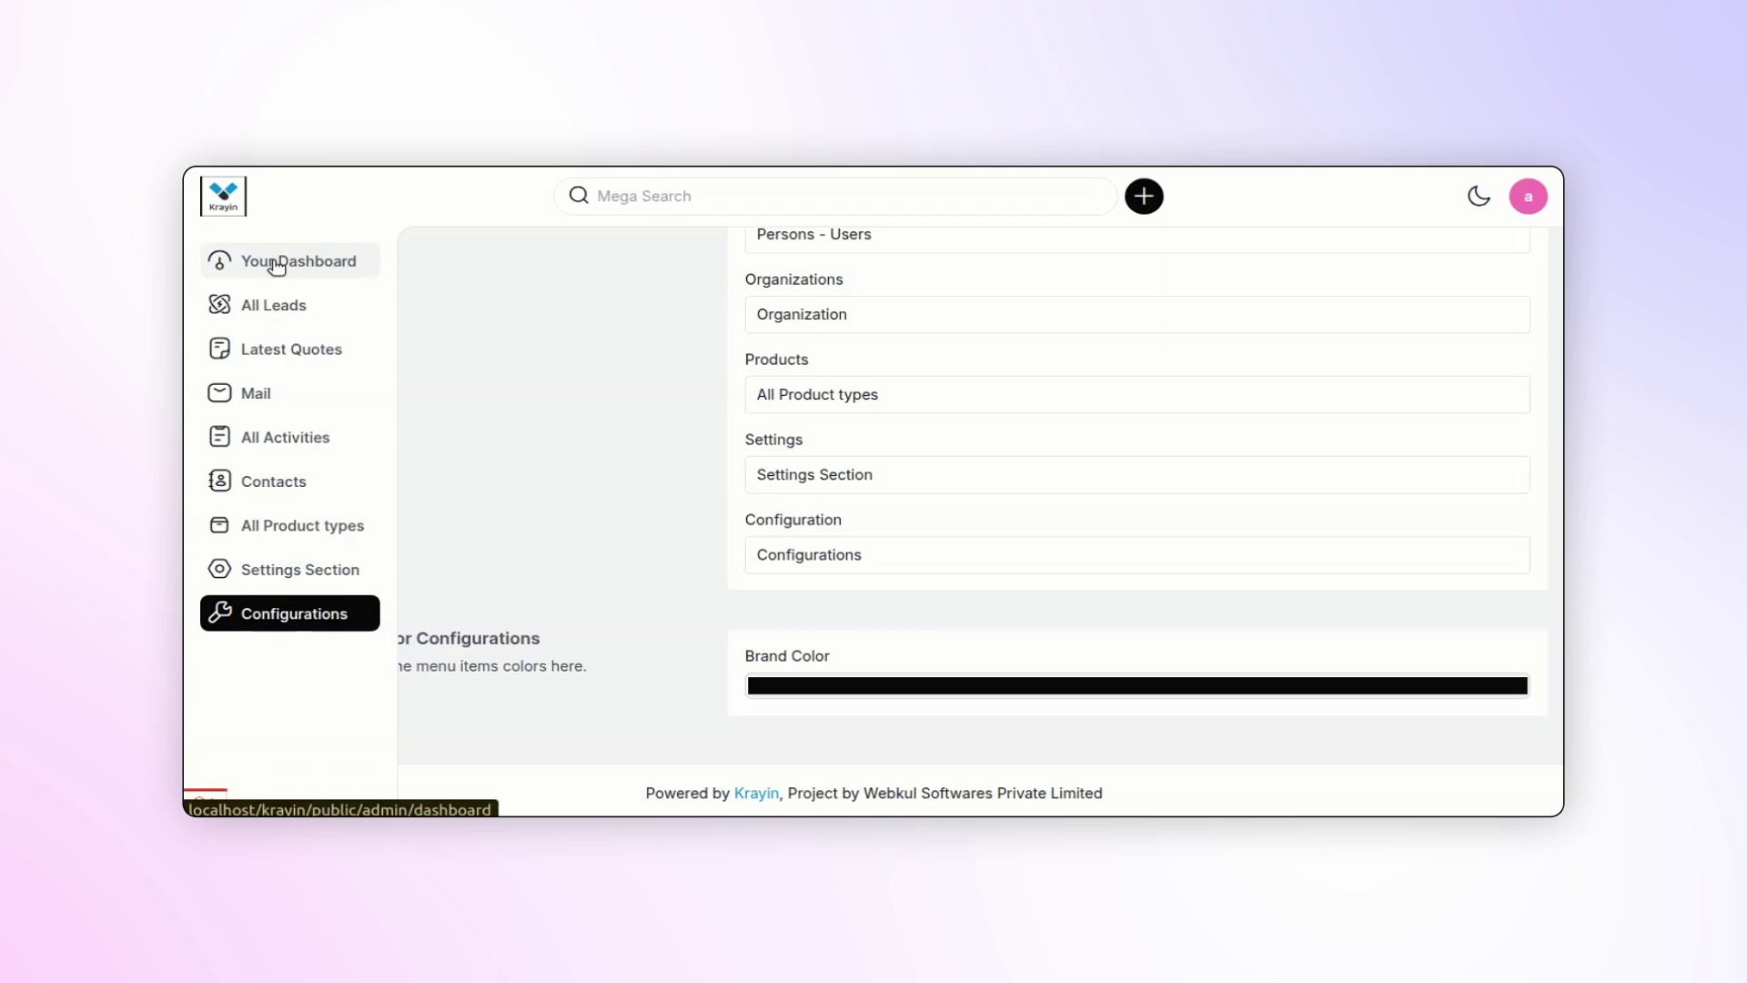
# Step: Set Brand Color to dark purple (R34 G6 B86), save, and view it on the dashboard
pyautogui.click(273, 308)
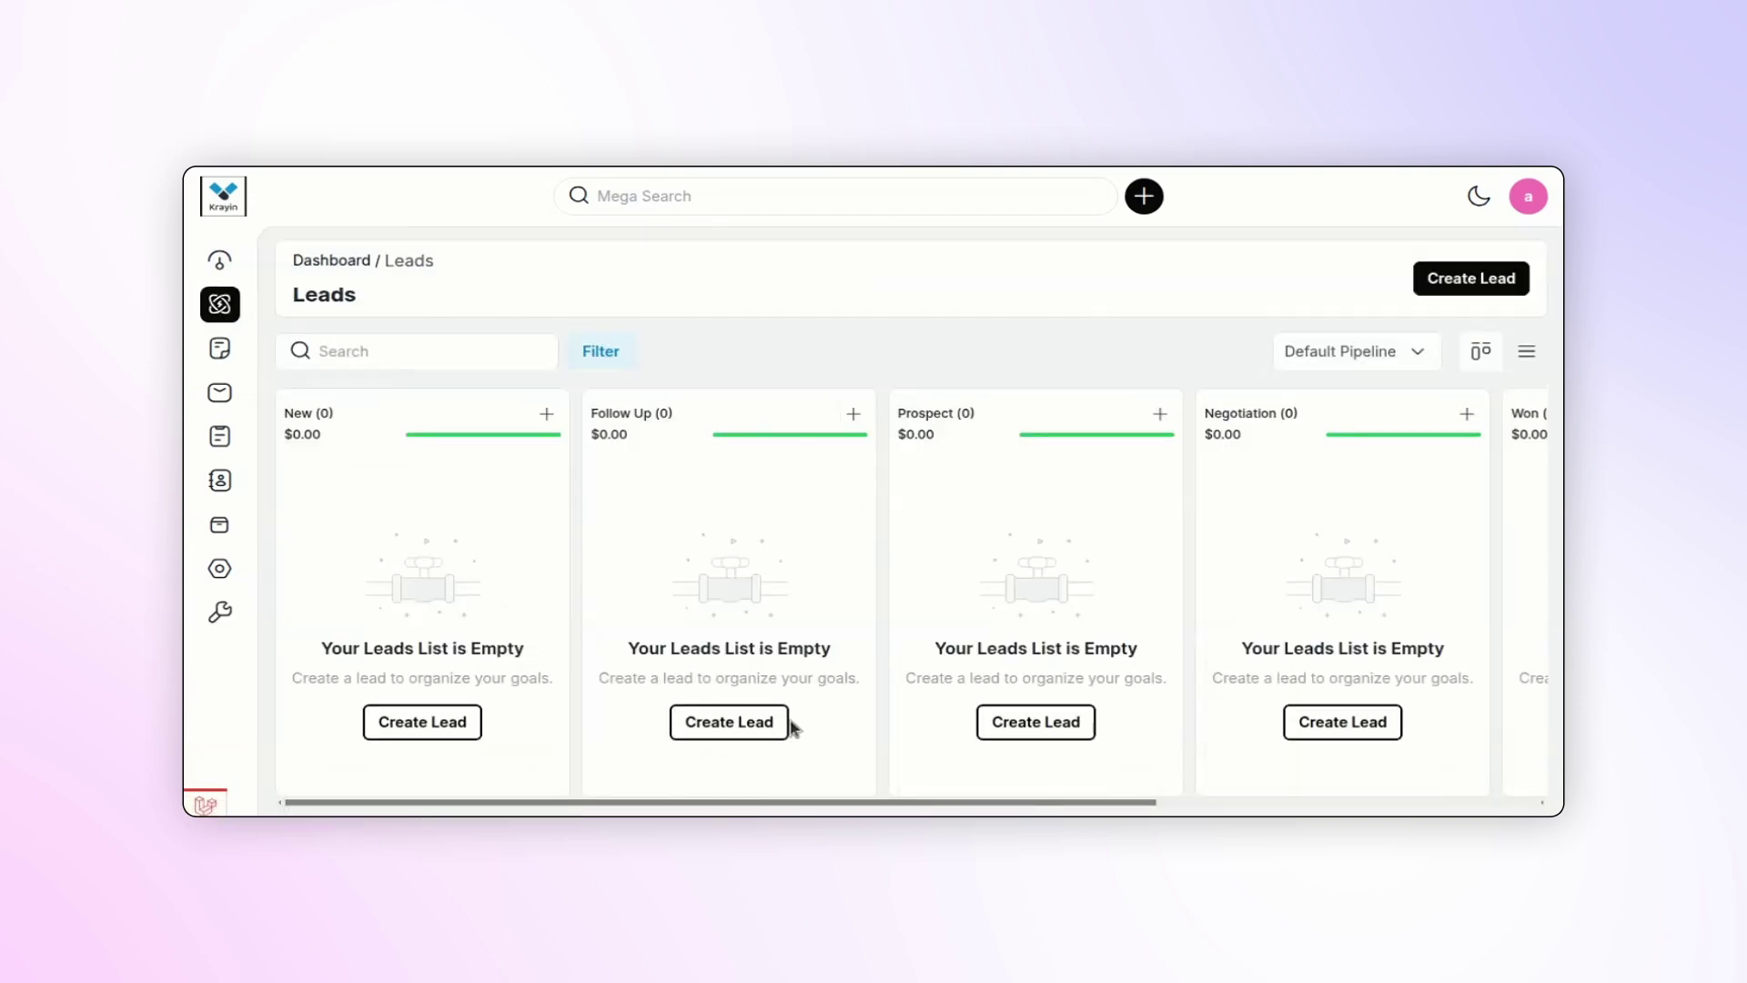
pyautogui.click(247, 614)
pyautogui.click(724, 423)
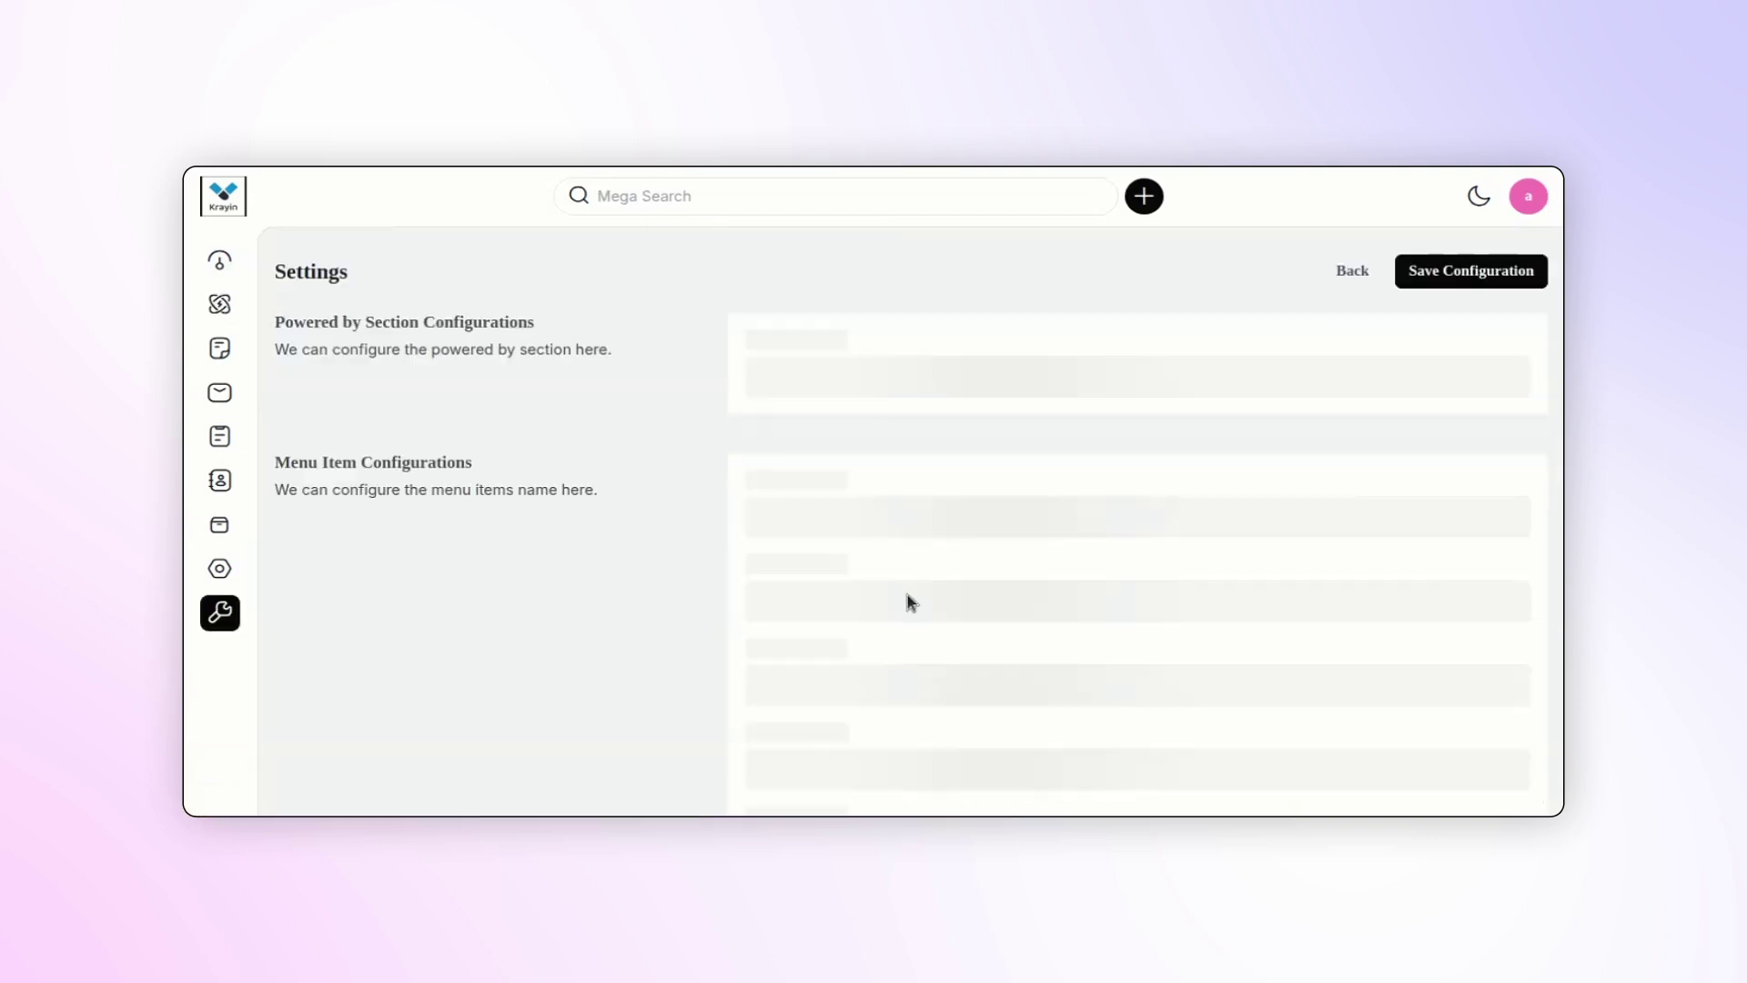
pyautogui.scroll(-10, 901, 656)
pyautogui.click(897, 685)
pyautogui.moveTo(955, 507); pyautogui.dragTo(1373, 620)
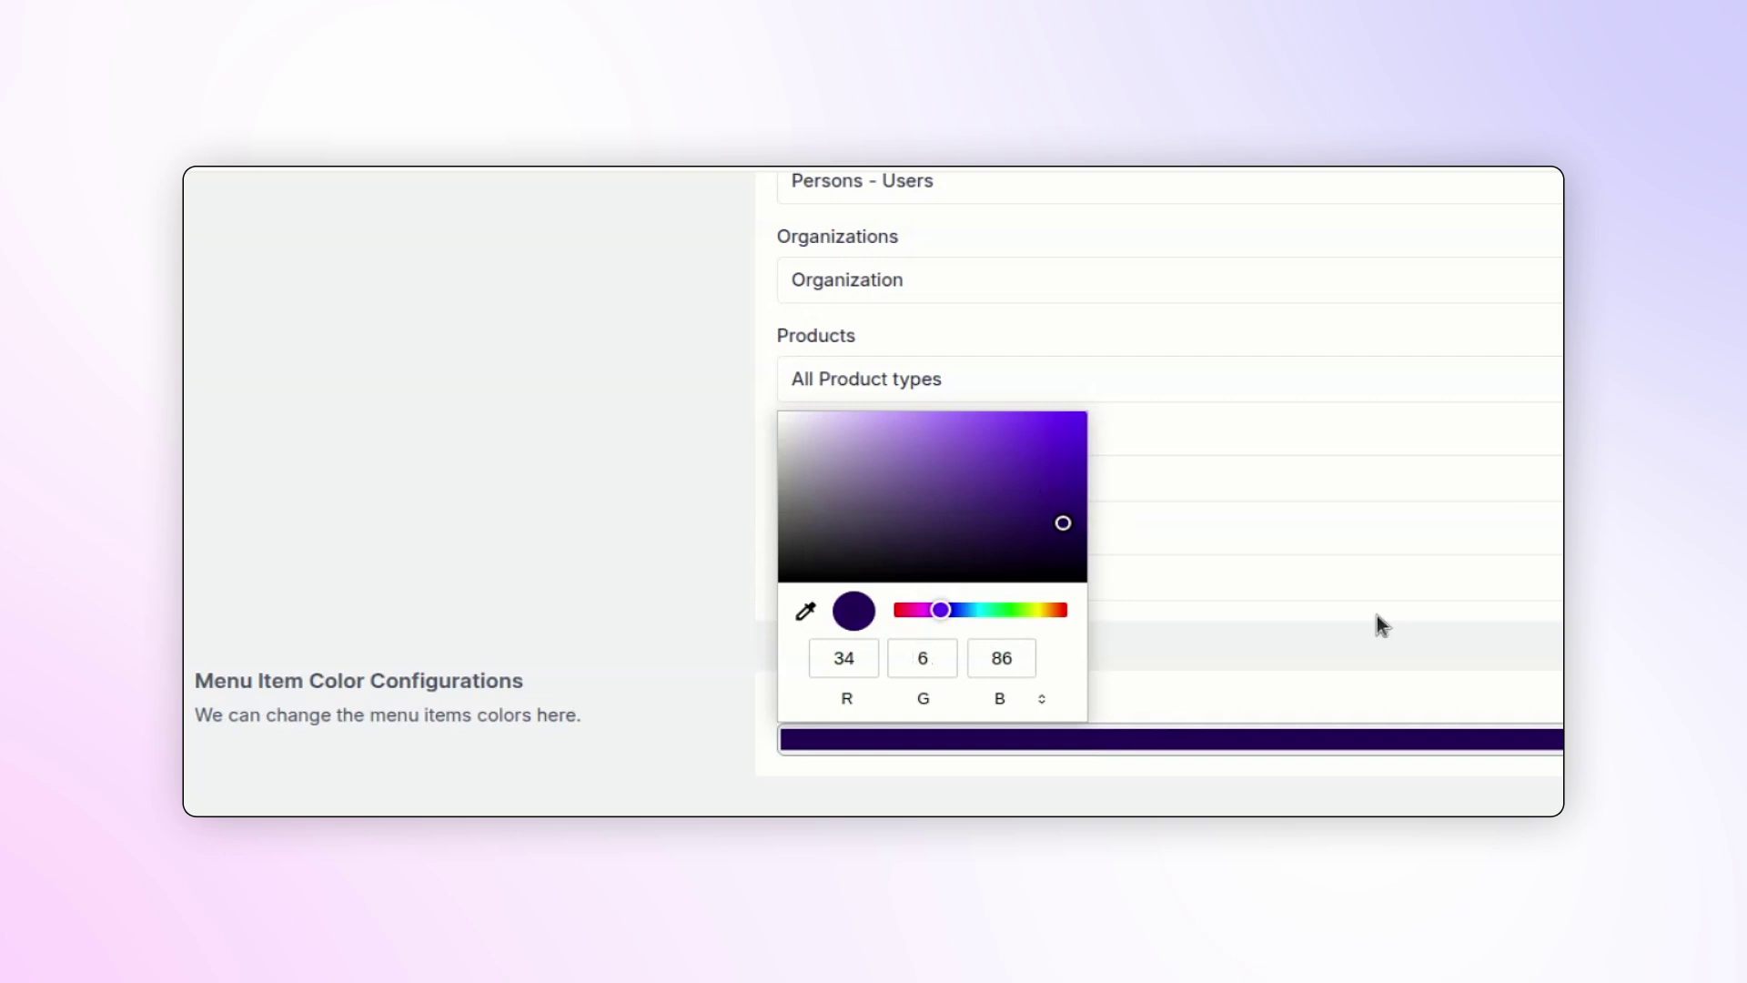
pyautogui.click(1454, 270)
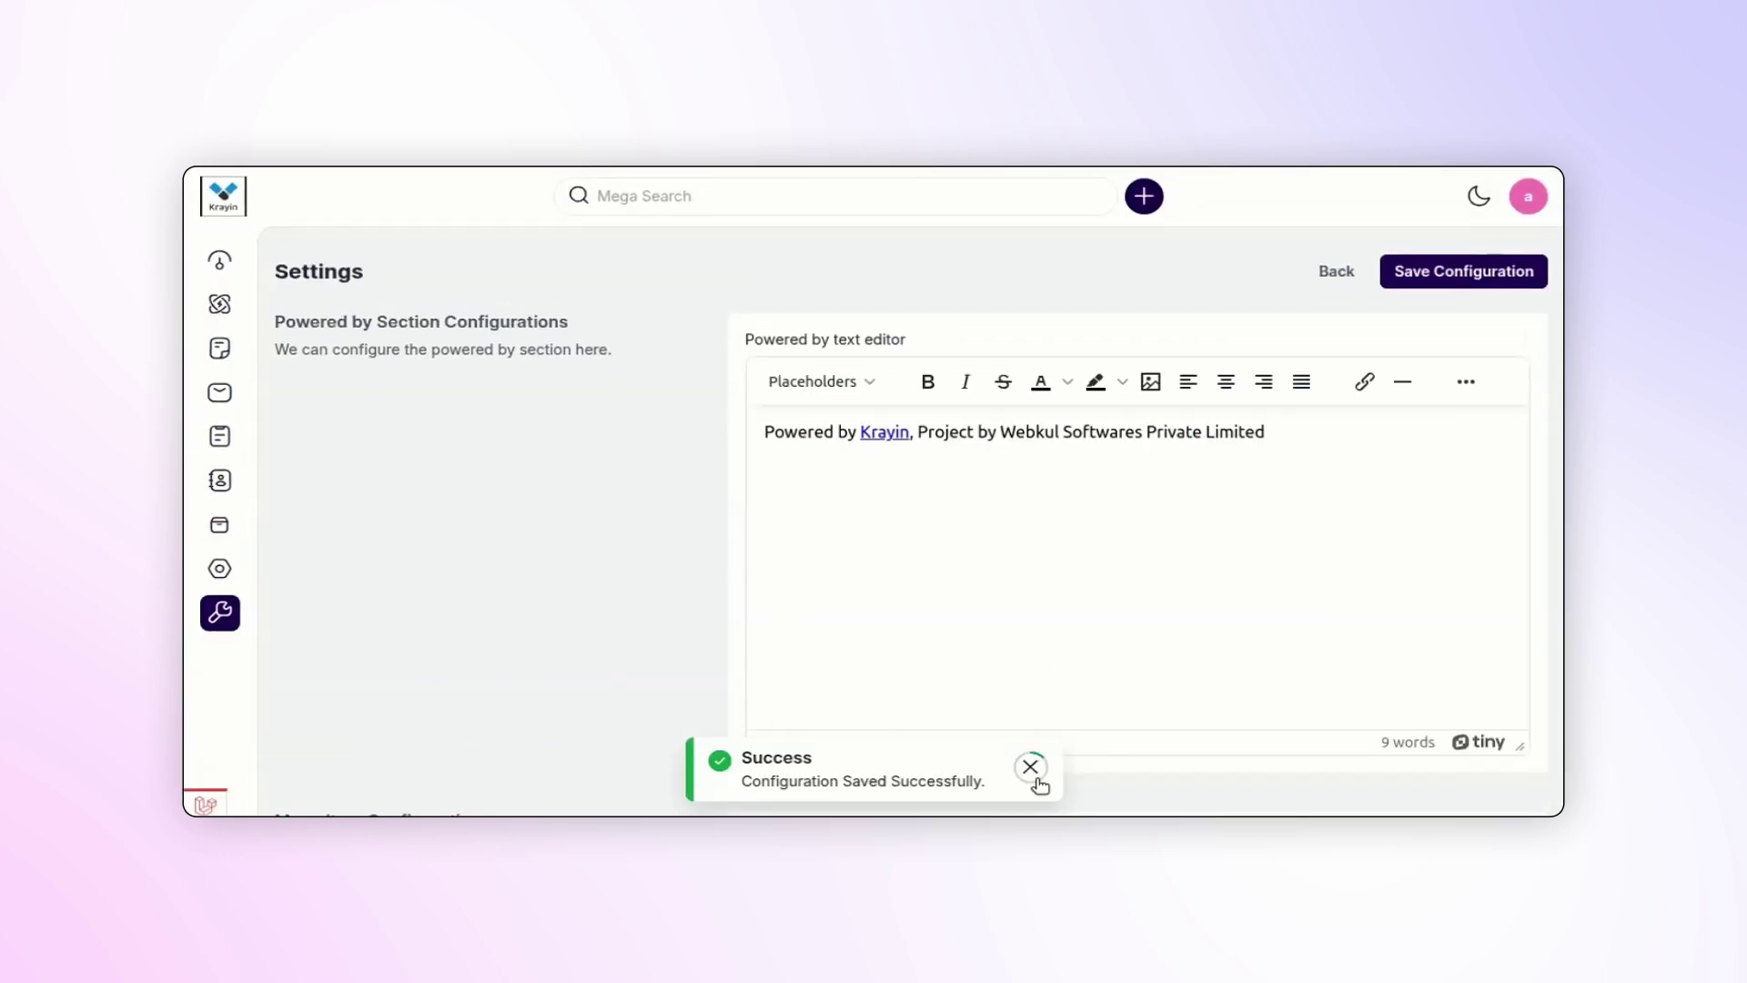
pyautogui.click(1038, 779)
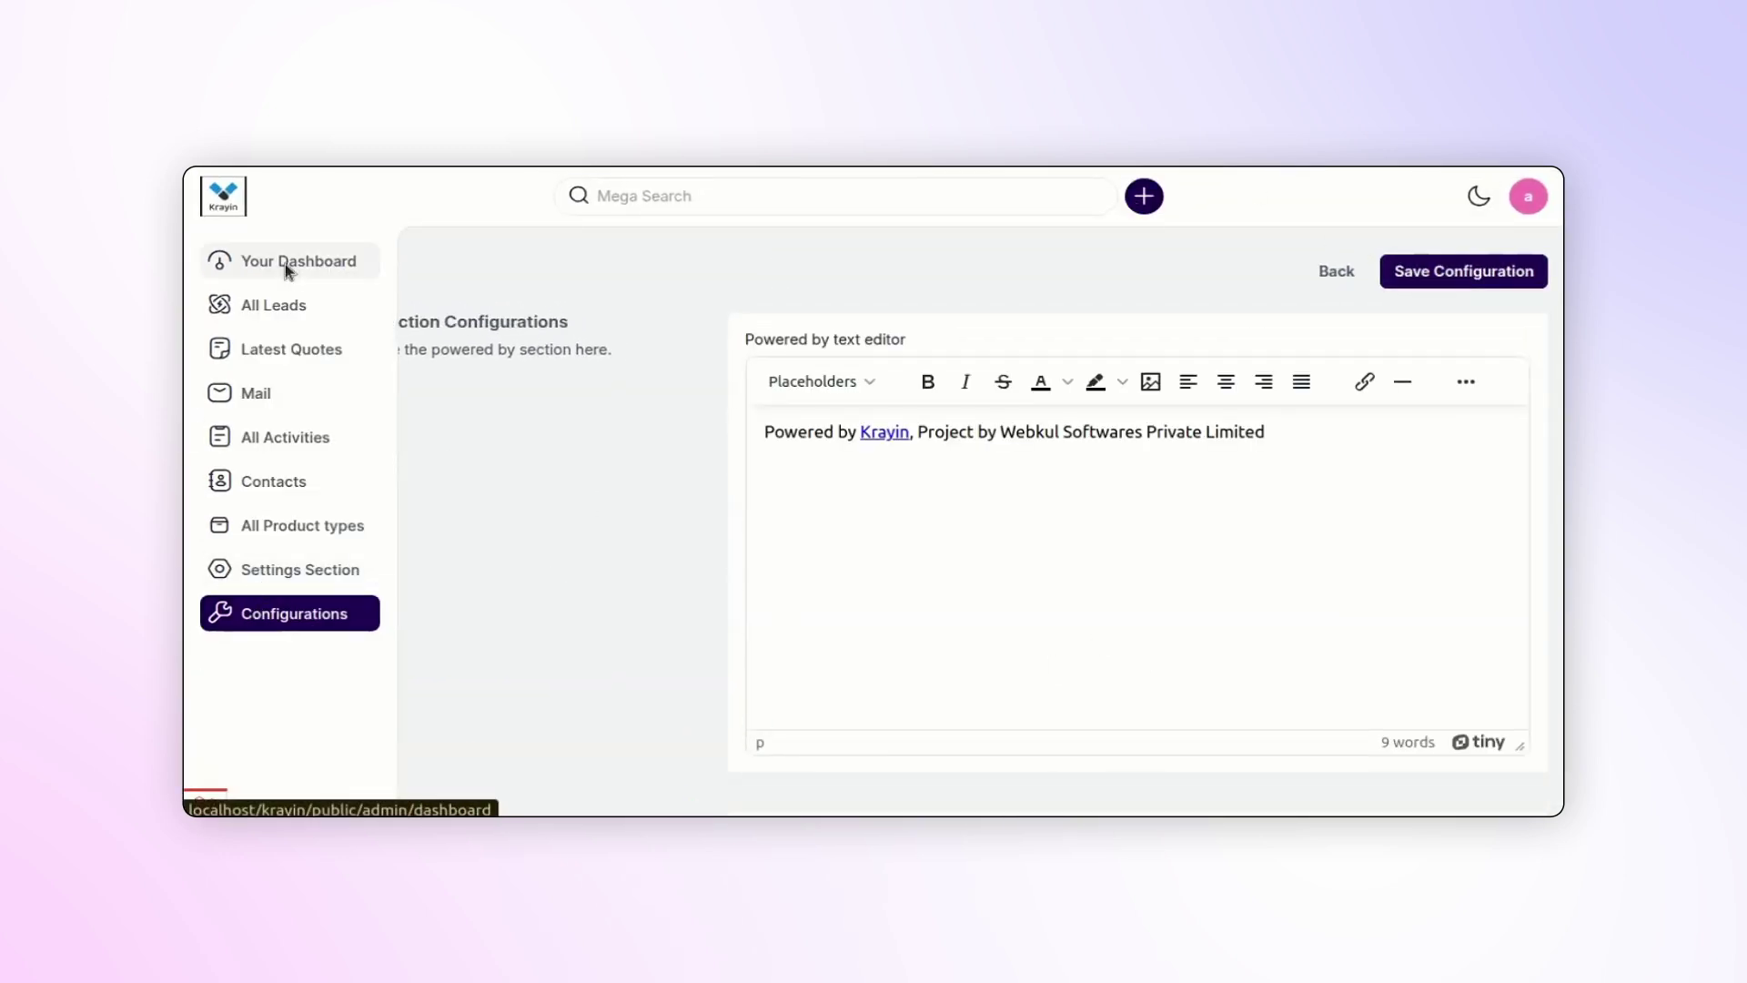
pyautogui.click(286, 262)
# Step: Enable dark mode from the top bar and view the purple-branded All Leads board and Configurations page
pyautogui.click(288, 307)
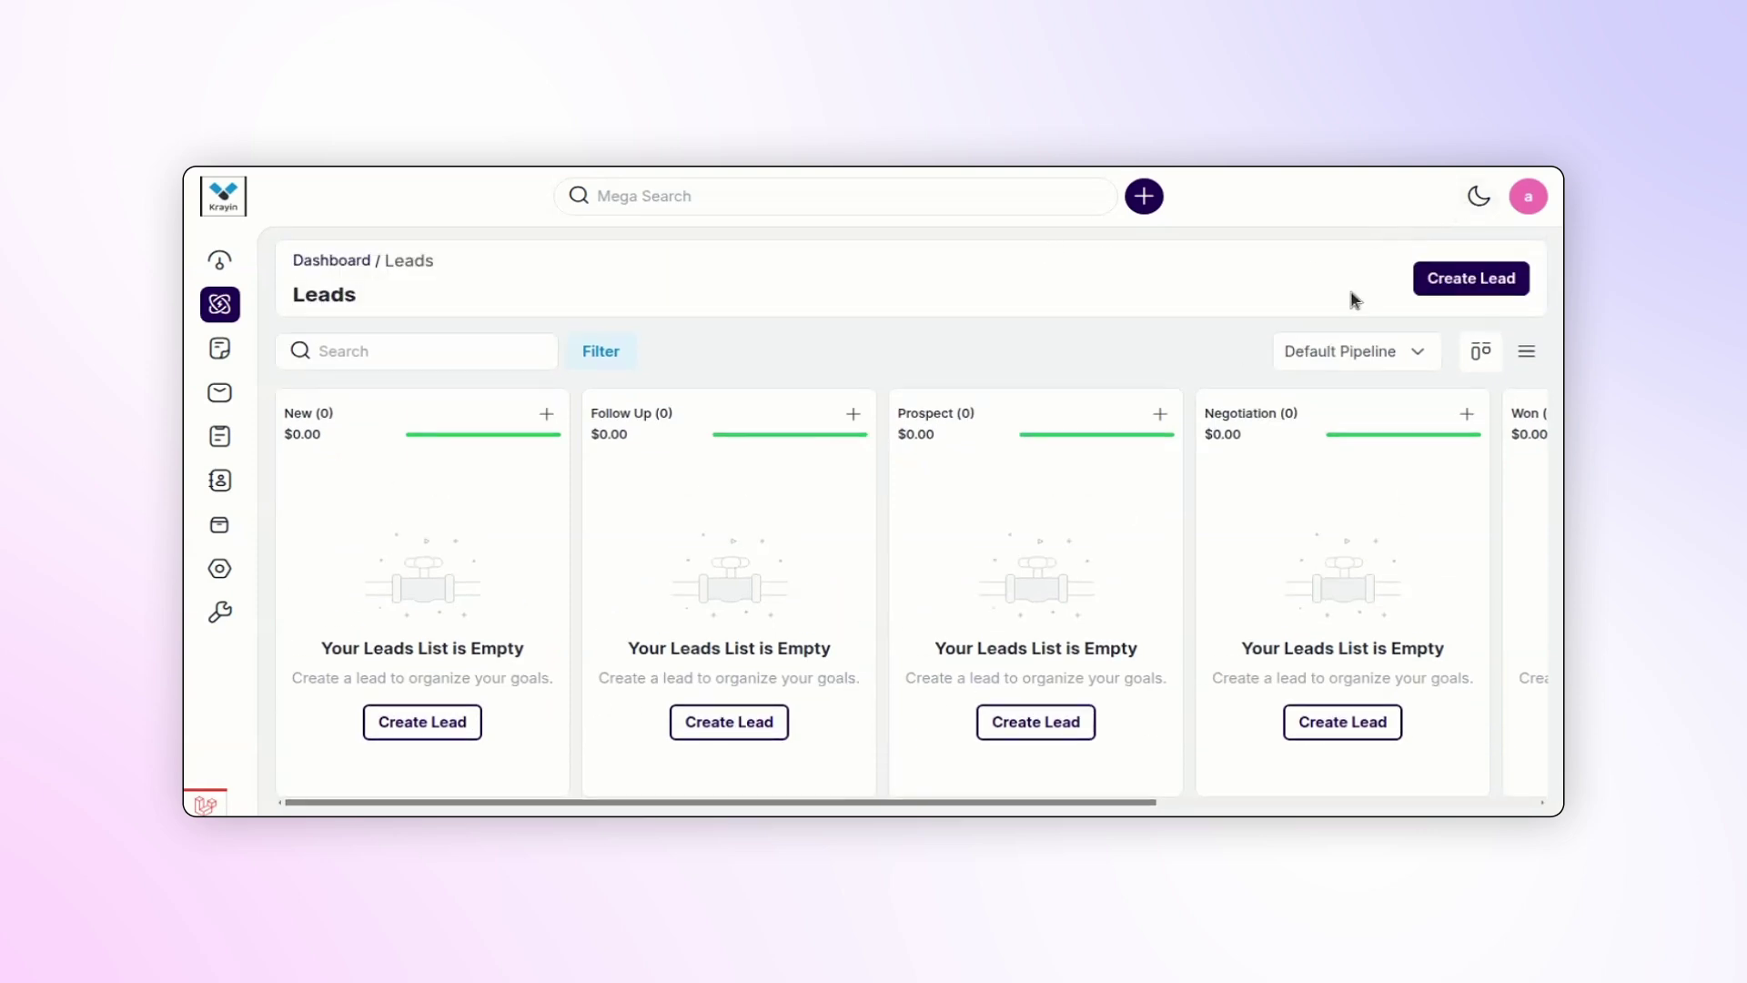
pyautogui.click(1479, 196)
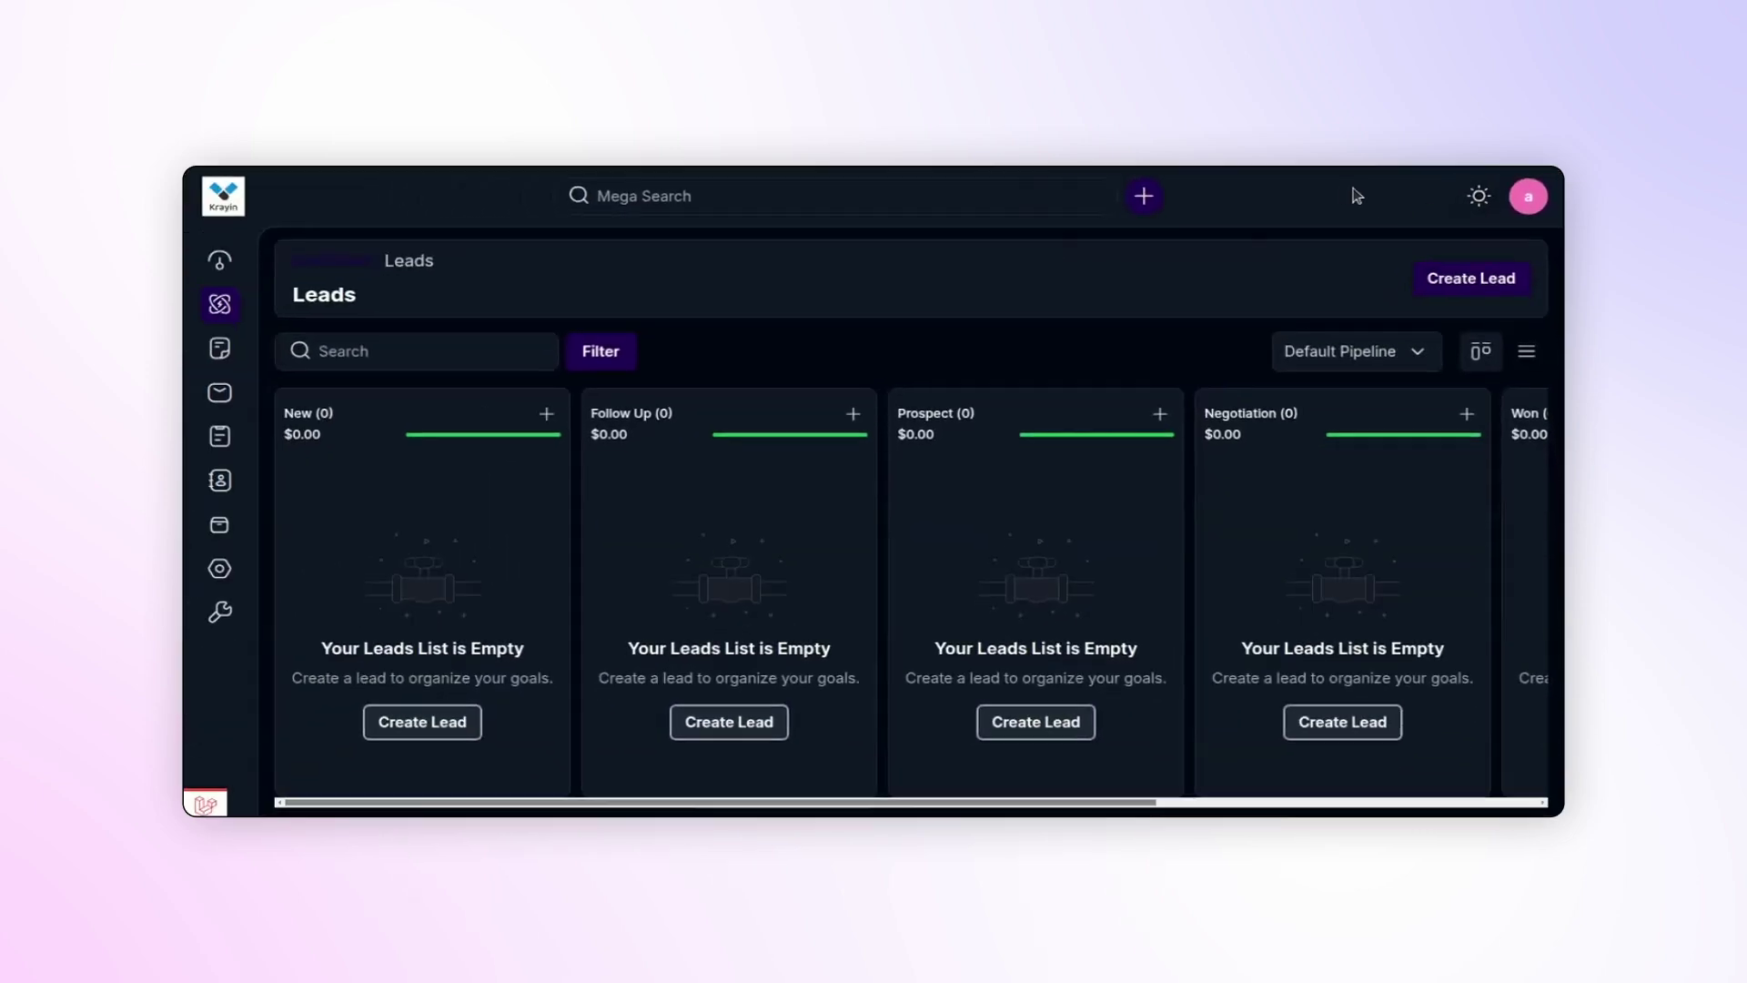
pyautogui.click(1478, 195)
pyautogui.moveTo(220, 523)
pyautogui.click(269, 614)
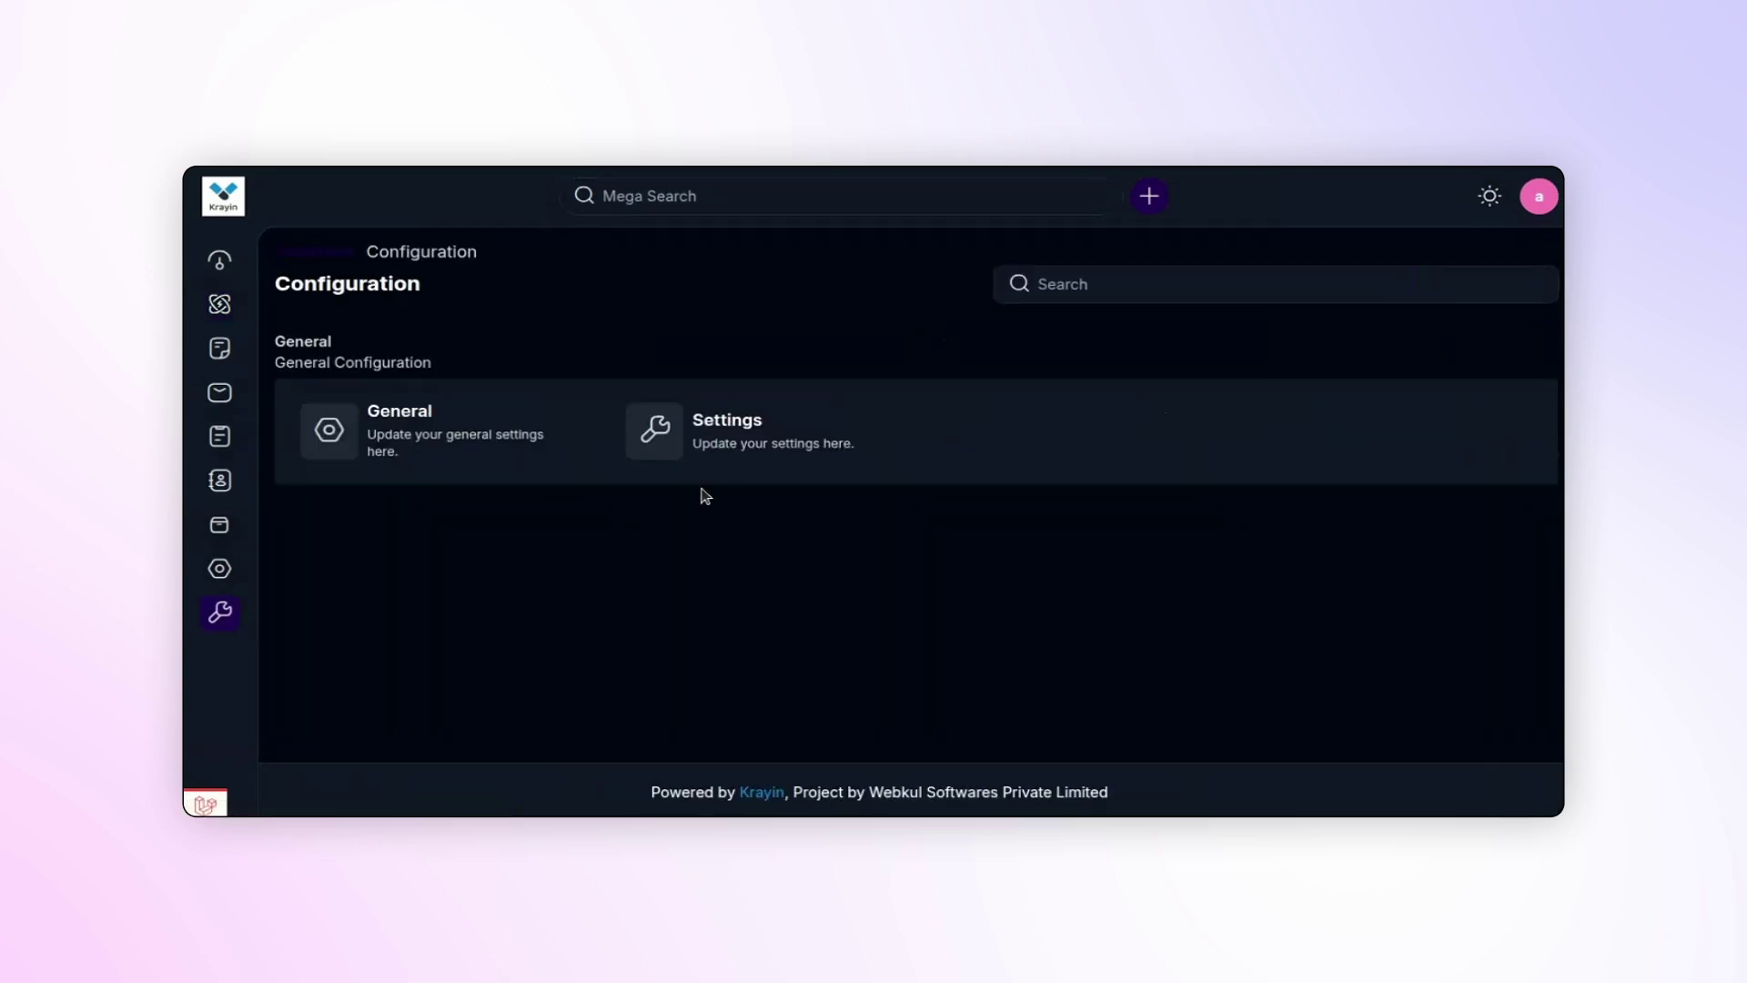